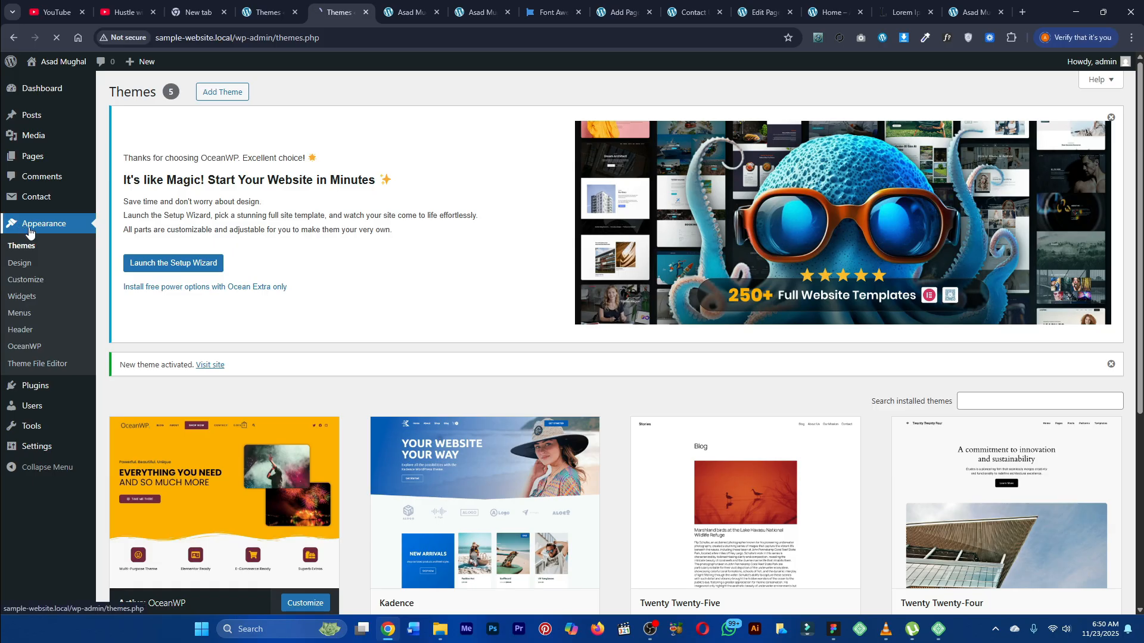
Step: View the OceanWP theme details among the installed themes
{"action": "scroll", "coordinate": [167, 209], "scroll_direction": "down", "scroll_amount": 5}
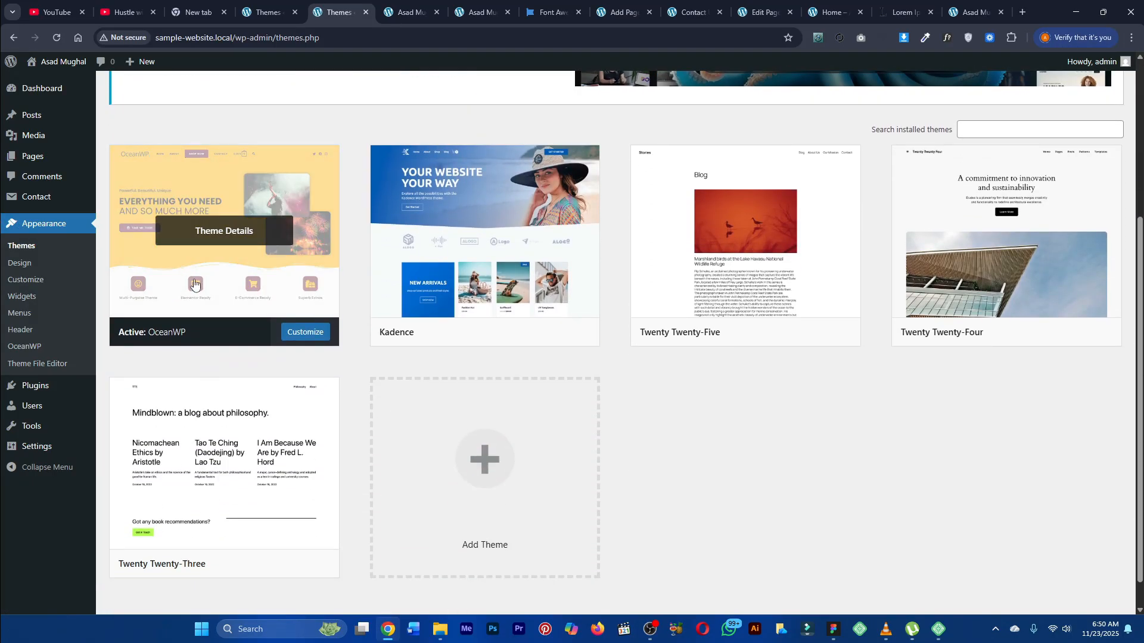
{"action": "left_click", "coordinate": [250, 276]}
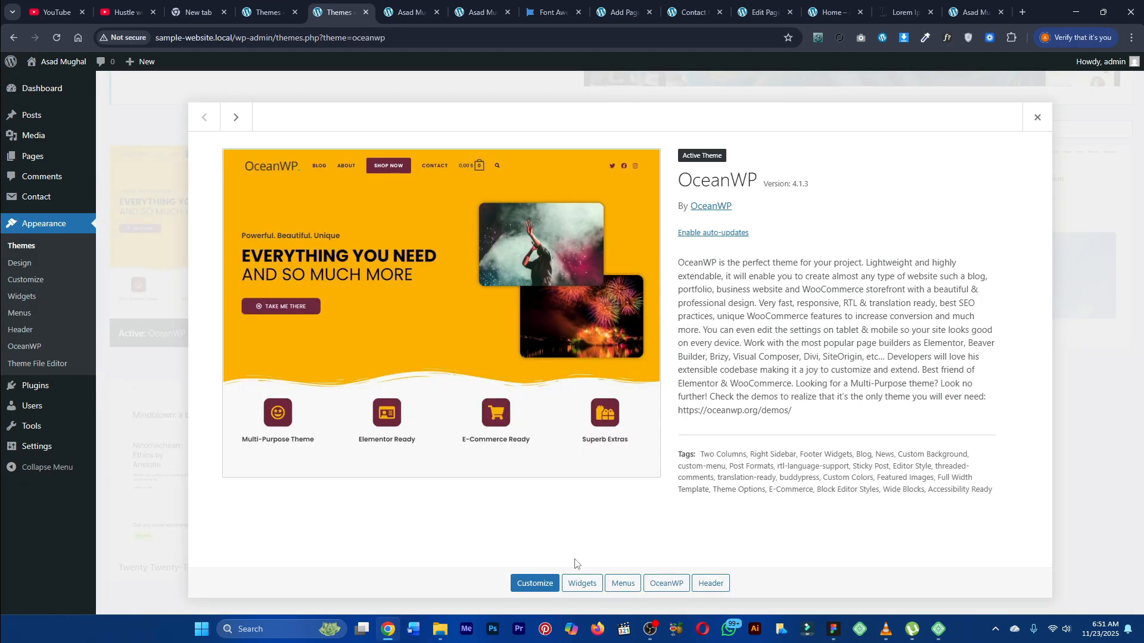
{"action": "left_click", "coordinate": [1035, 119]}
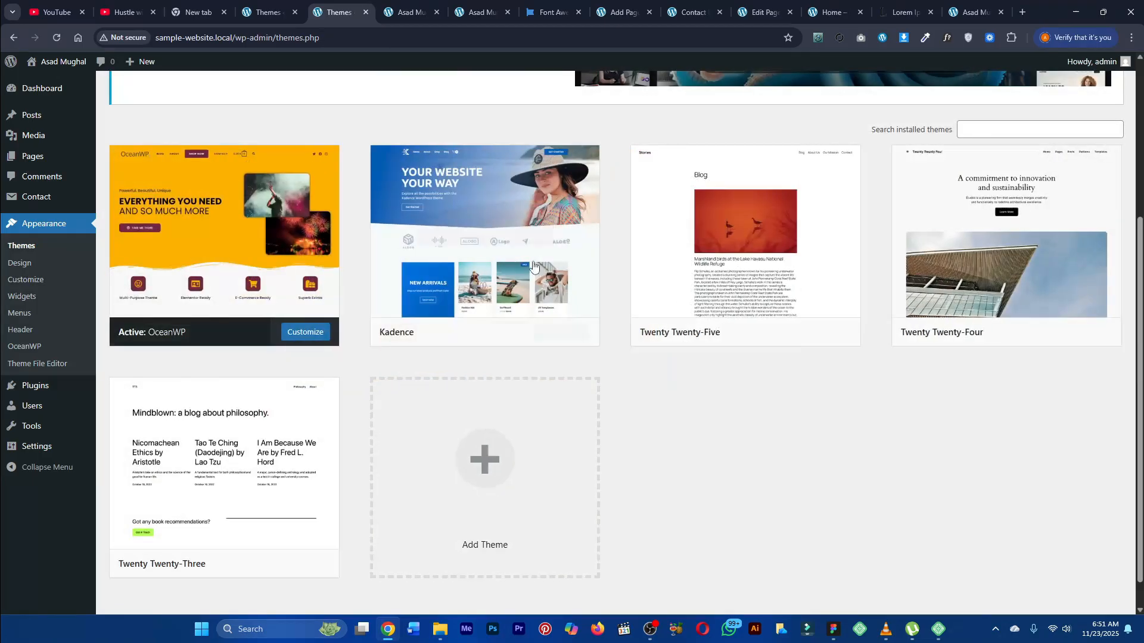
Step: Activate the Kadence theme, then delete the OceanWP theme
{"action": "left_click", "coordinate": [485, 215]}
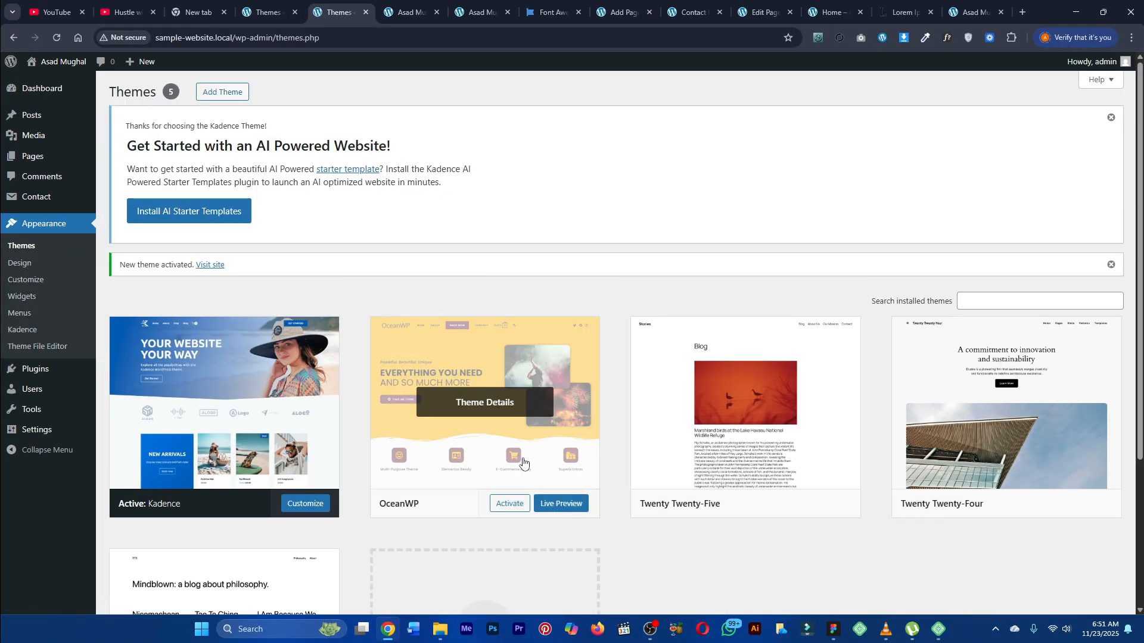
{"action": "left_click", "coordinate": [523, 462]}
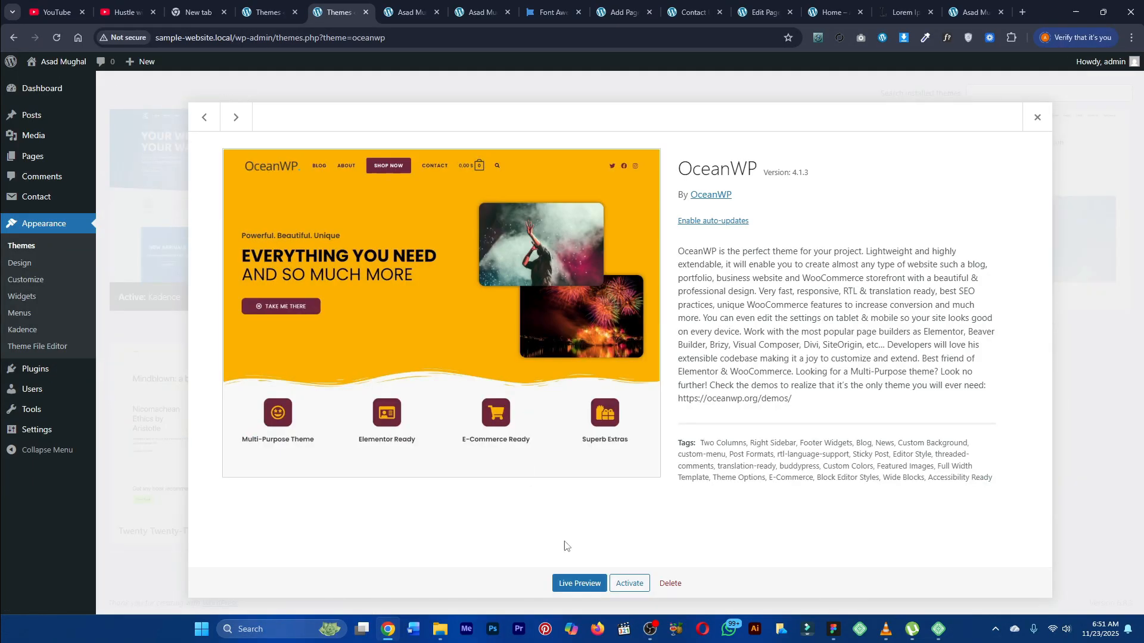
{"action": "left_click", "coordinate": [670, 583]}
{"action": "left_click", "coordinate": [626, 136]}
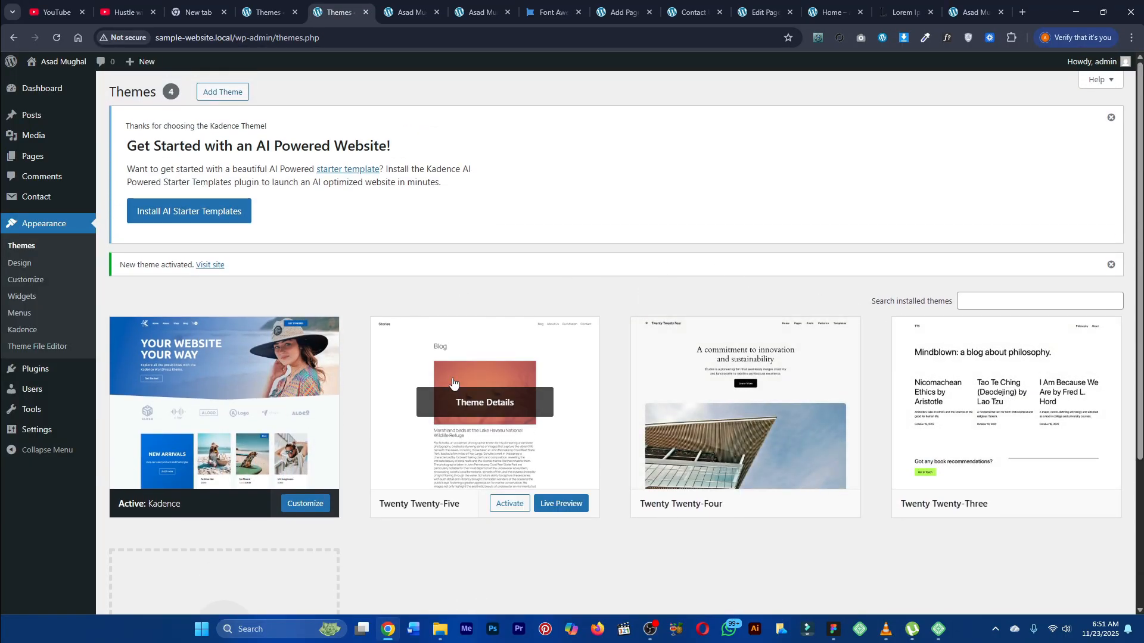
Step: Search the theme directory for oceanWp, then install and activate the OceanWP theme
{"action": "left_click", "coordinate": [221, 93]}
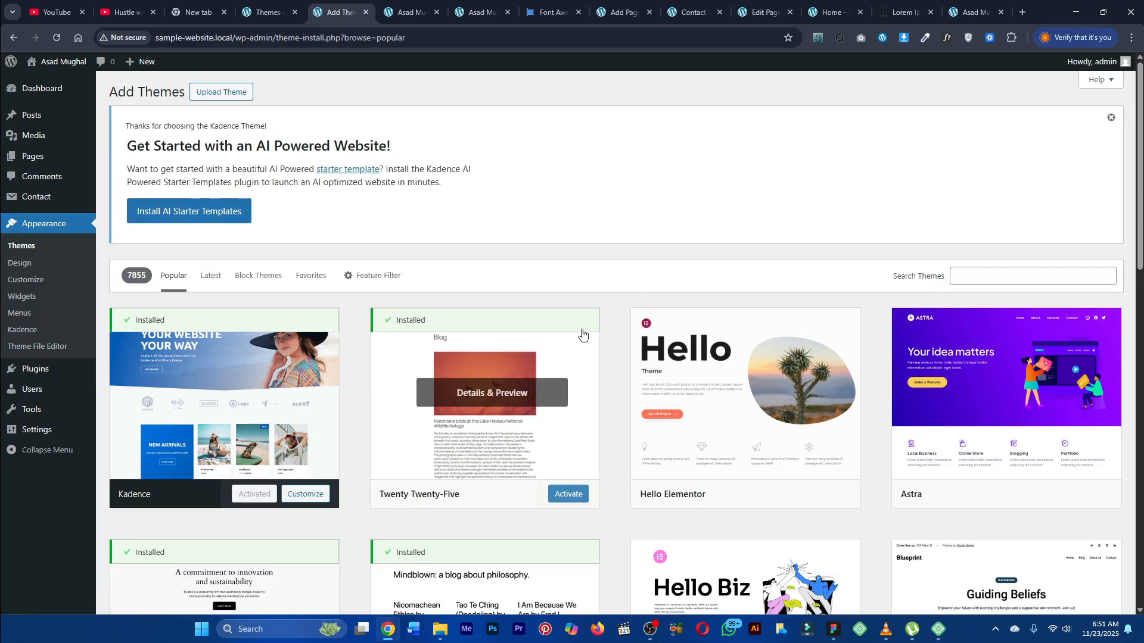
{"action": "scroll", "coordinate": [582, 331], "scroll_direction": "down", "scroll_amount": 5}
{"action": "scroll", "coordinate": [244, 367], "scroll_direction": "down", "scroll_amount": 3}
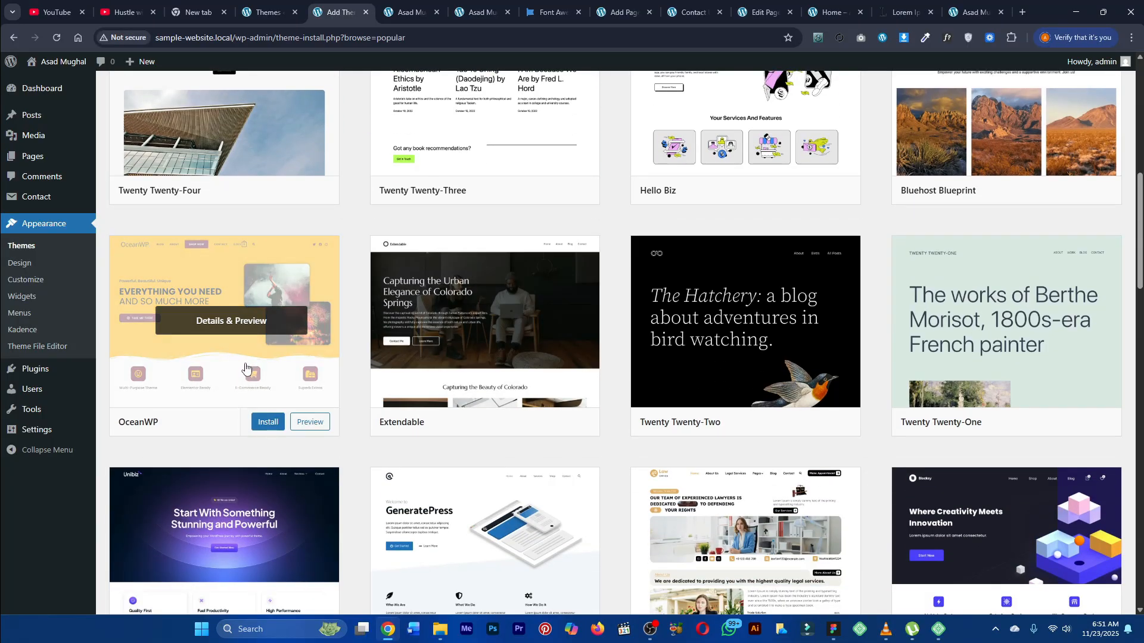
{"action": "scroll", "coordinate": [245, 367], "scroll_direction": "up", "scroll_amount": 10}
{"action": "left_click", "coordinate": [1014, 278]}
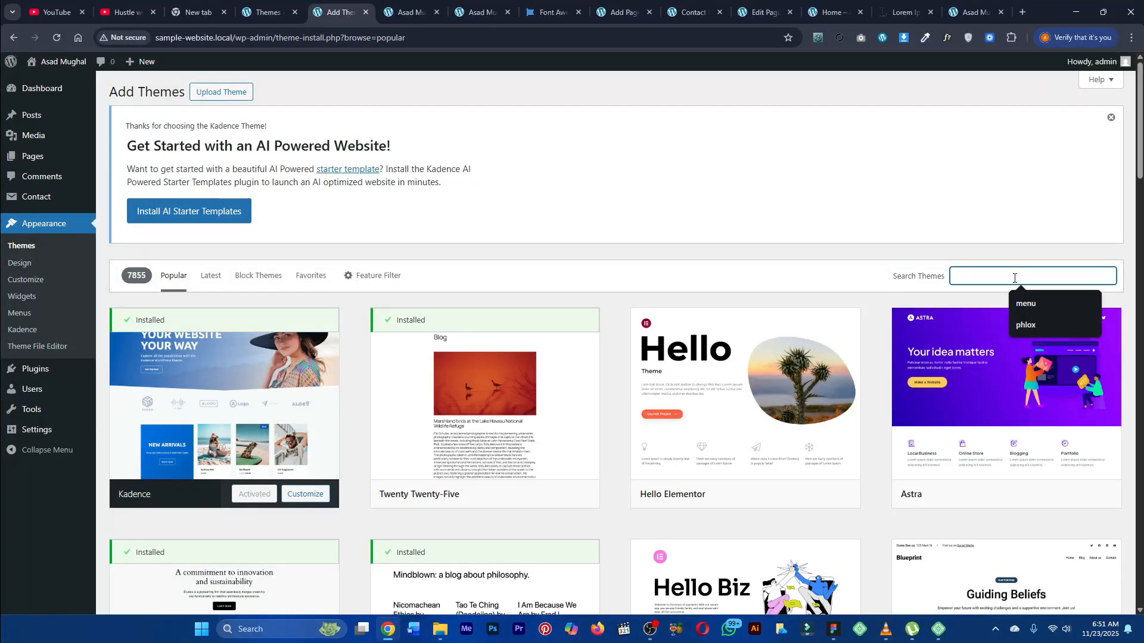
{"action": "type", "text": "ocean"}
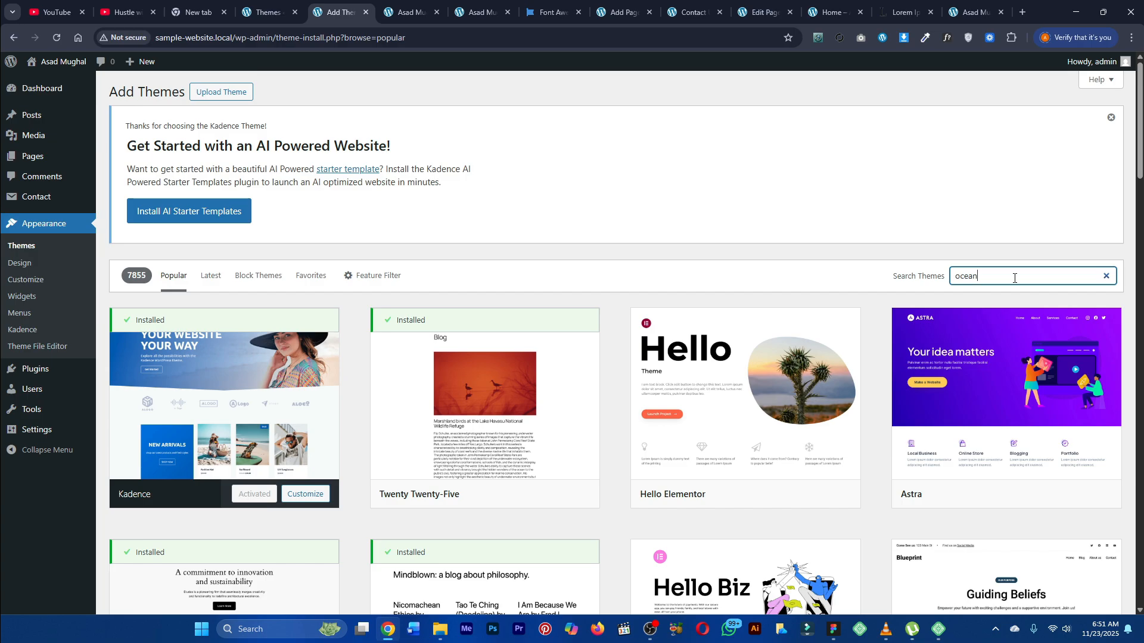
{"action": "type", "text": "WP"}
{"action": "key", "text": "BackSpace"}
{"action": "type", "text": "p"}
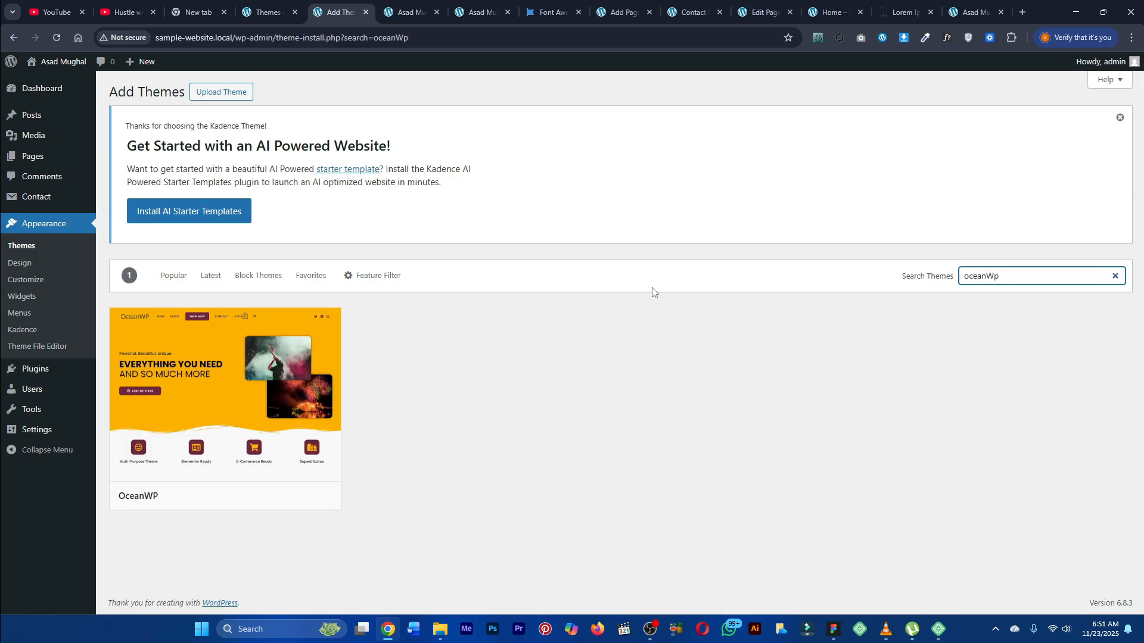
{"action": "mouse_move", "coordinate": [278, 414]}
{"action": "left_click", "coordinate": [250, 460]}
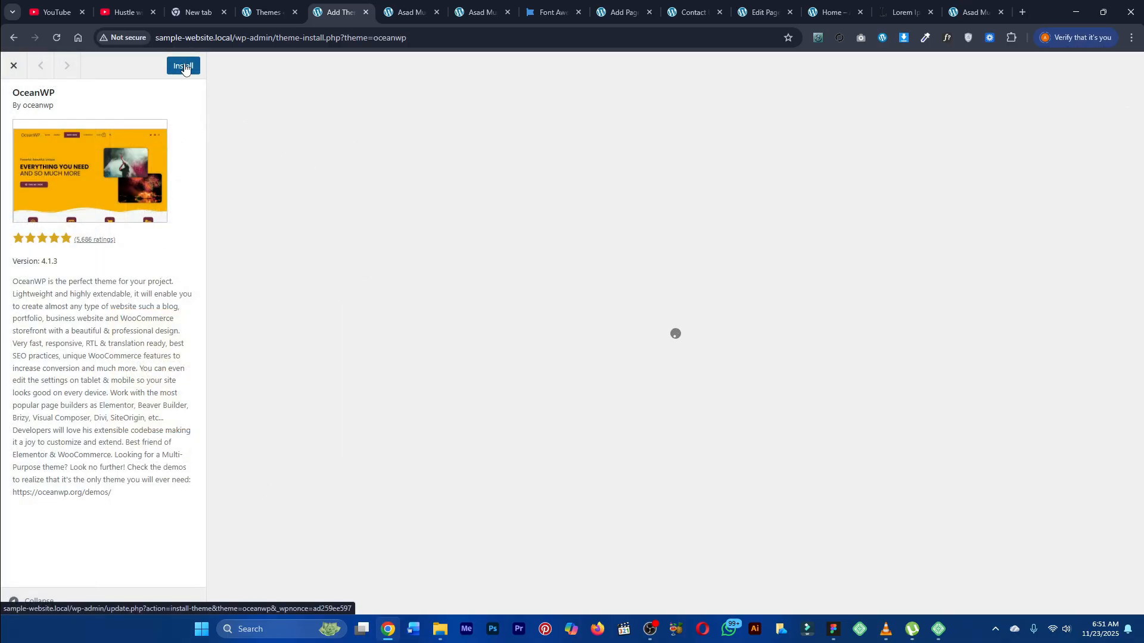
{"action": "left_click", "coordinate": [184, 67]}
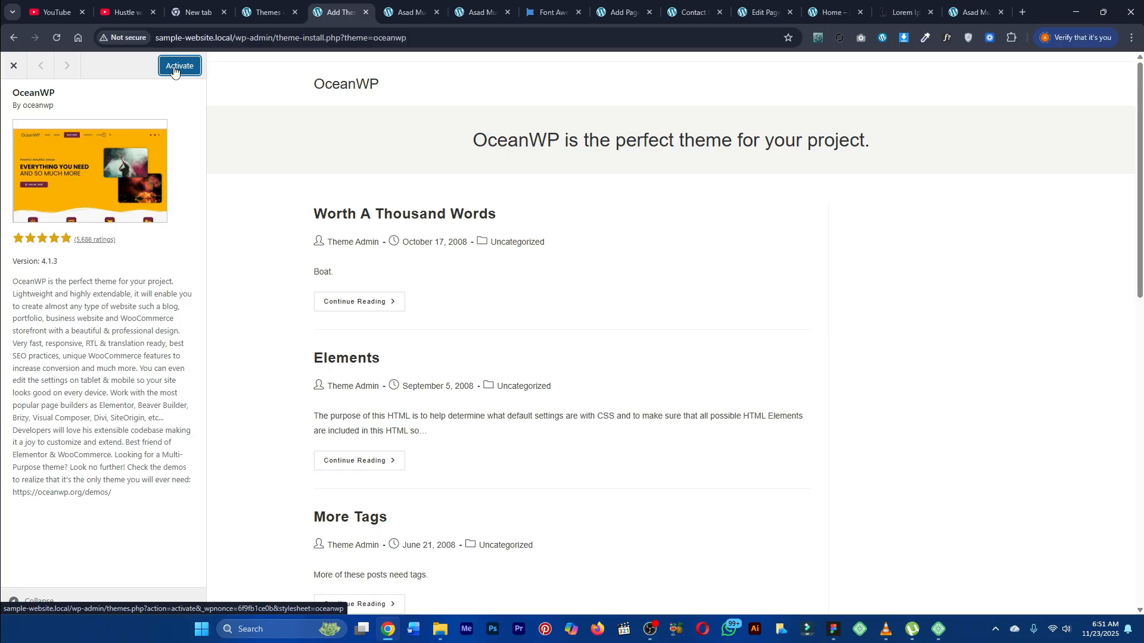
{"action": "left_click", "coordinate": [174, 70]}
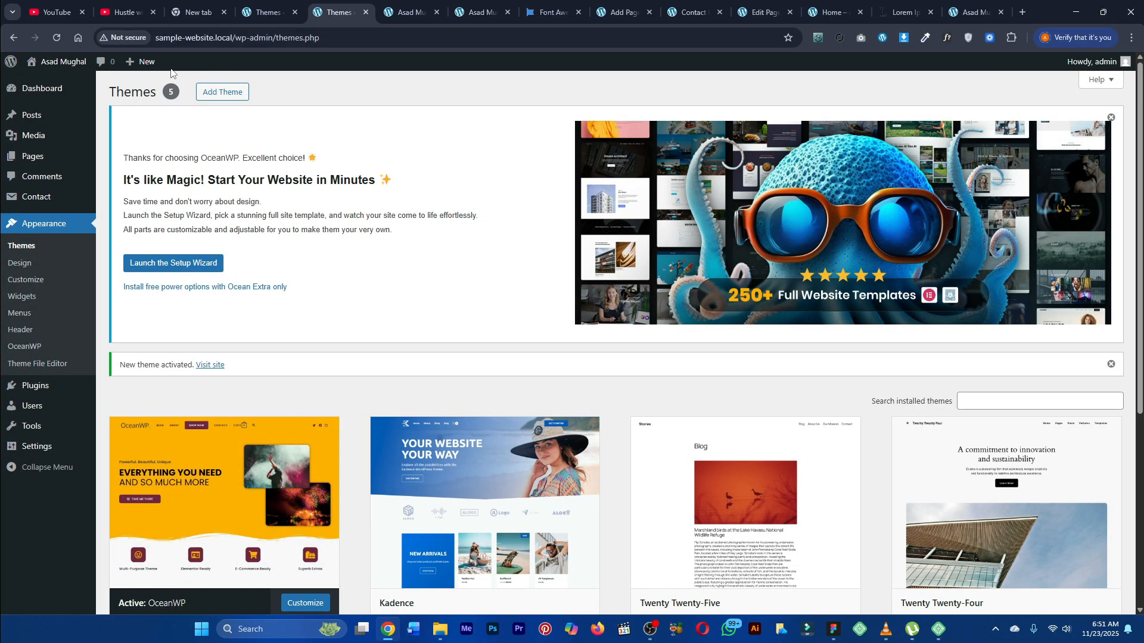
Step: Reload the site's front end in the neighbouring tab to view it
{"action": "key", "text": "ctrl+Tab"}
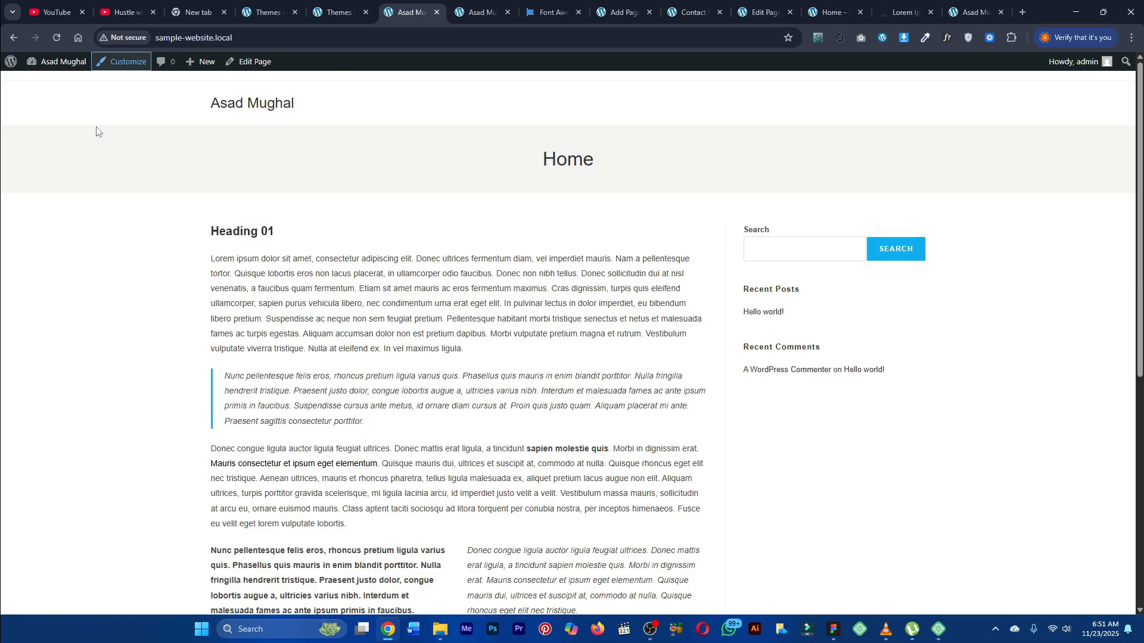
{"action": "left_click", "coordinate": [58, 38]}
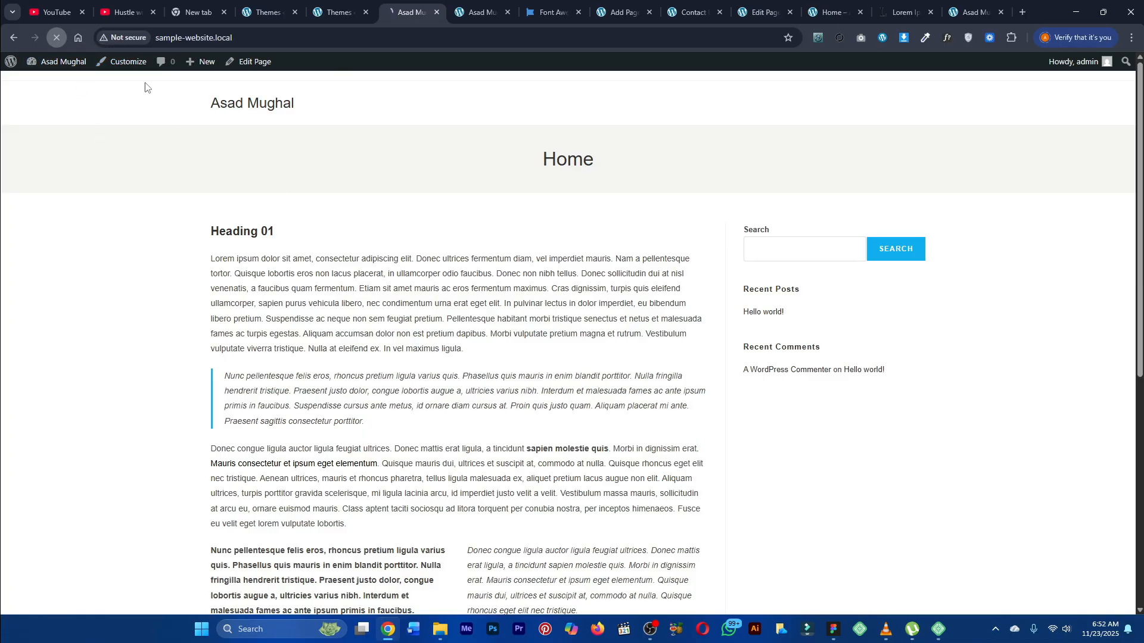
{"action": "left_click", "coordinate": [349, 5]}
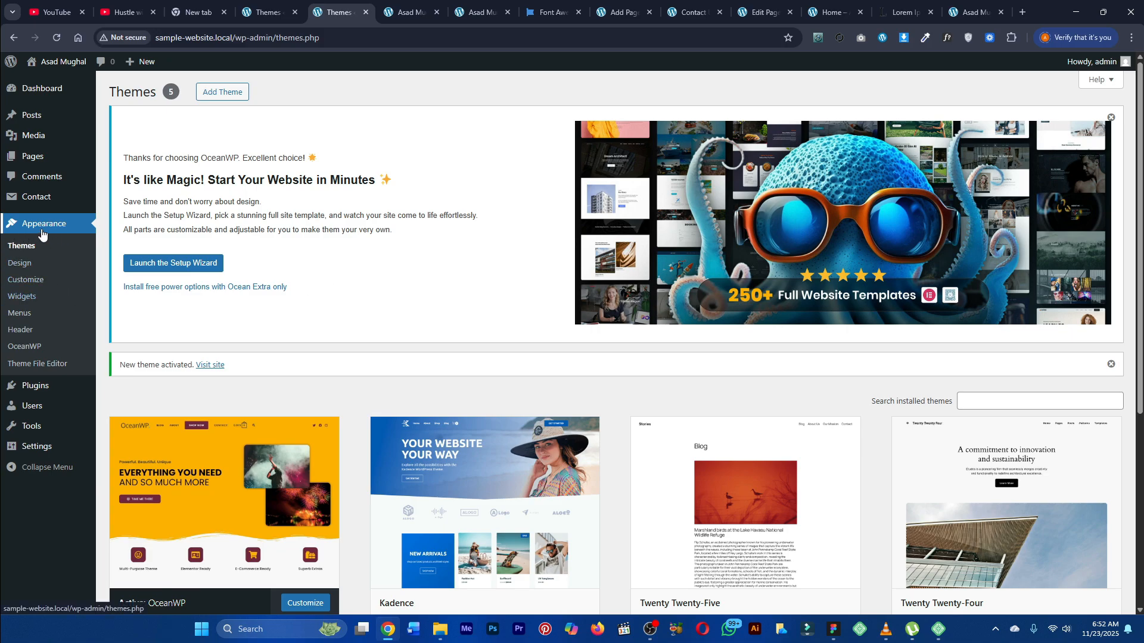
Step: Open the Customizer in a new tab and go to the Top Bar section
{"action": "middle_click", "coordinate": [26, 282]}
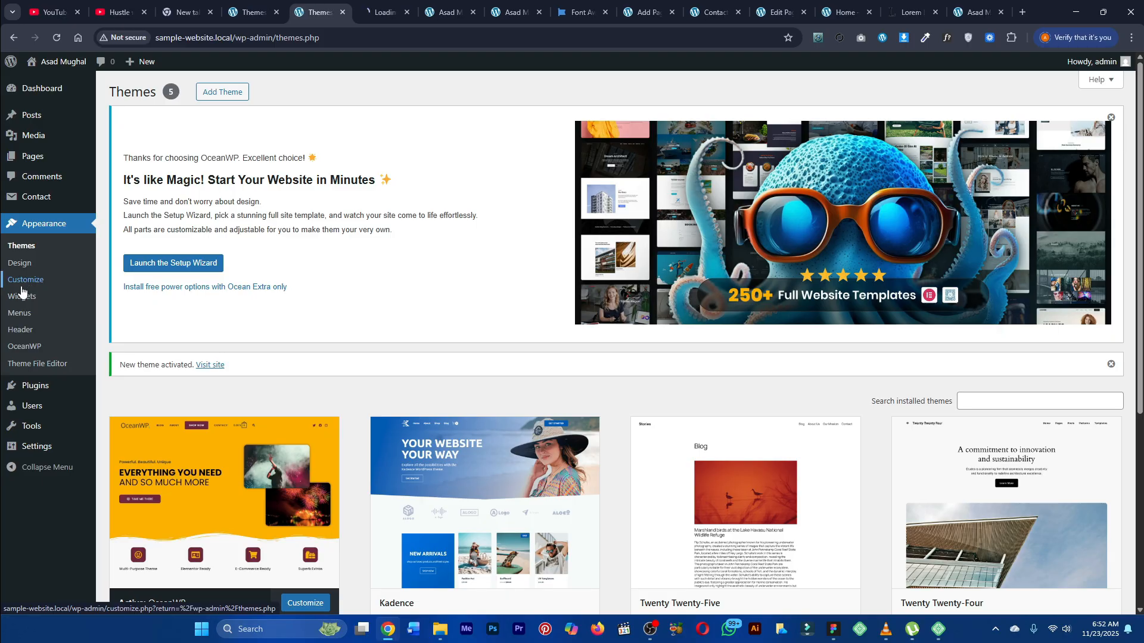
{"action": "left_click", "coordinate": [373, 5]}
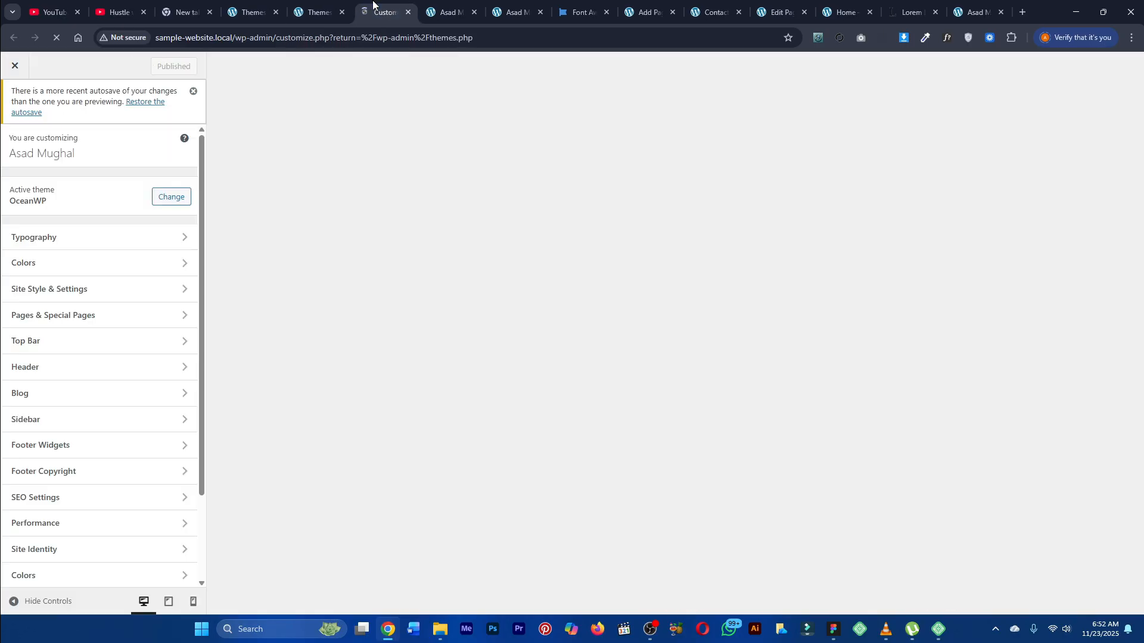
{"action": "scroll", "coordinate": [91, 304], "scroll_direction": "down", "scroll_amount": 2}
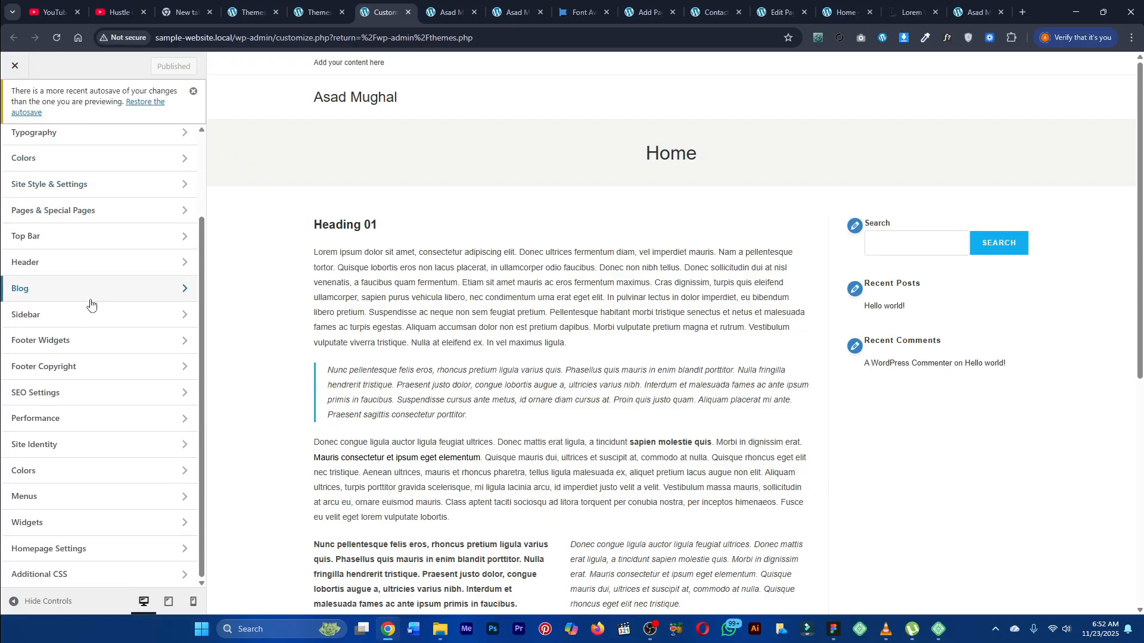
{"action": "scroll", "coordinate": [90, 301], "scroll_direction": "up", "scroll_amount": 2}
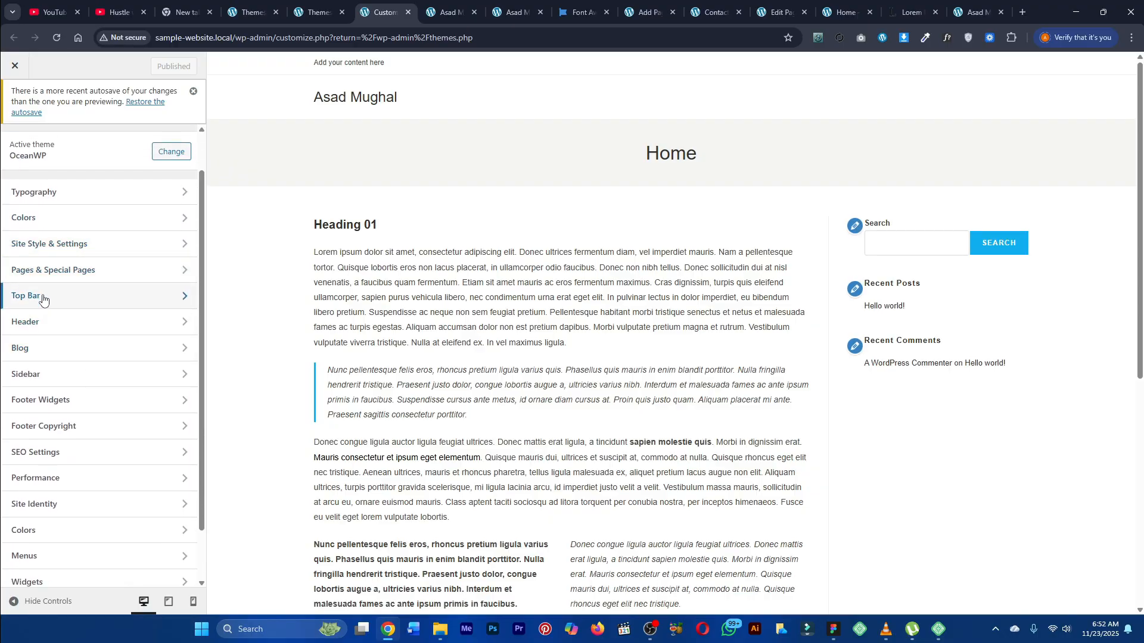
{"action": "left_click", "coordinate": [76, 294]}
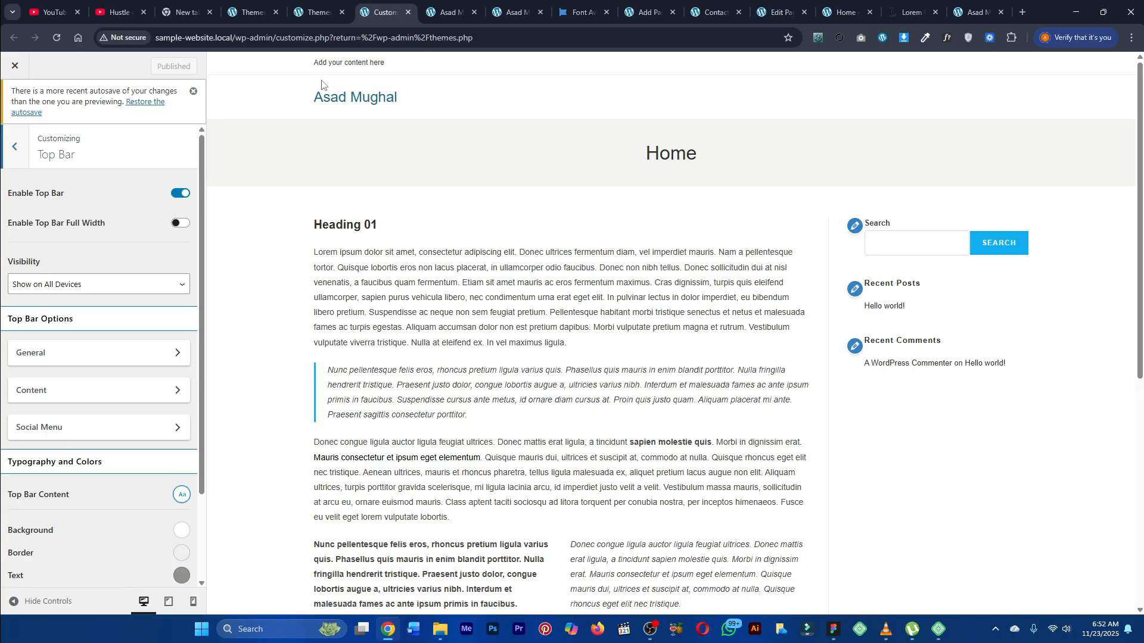
{"action": "left_click_drag", "start_coordinate": [310, 64], "coordinate": [392, 64]}
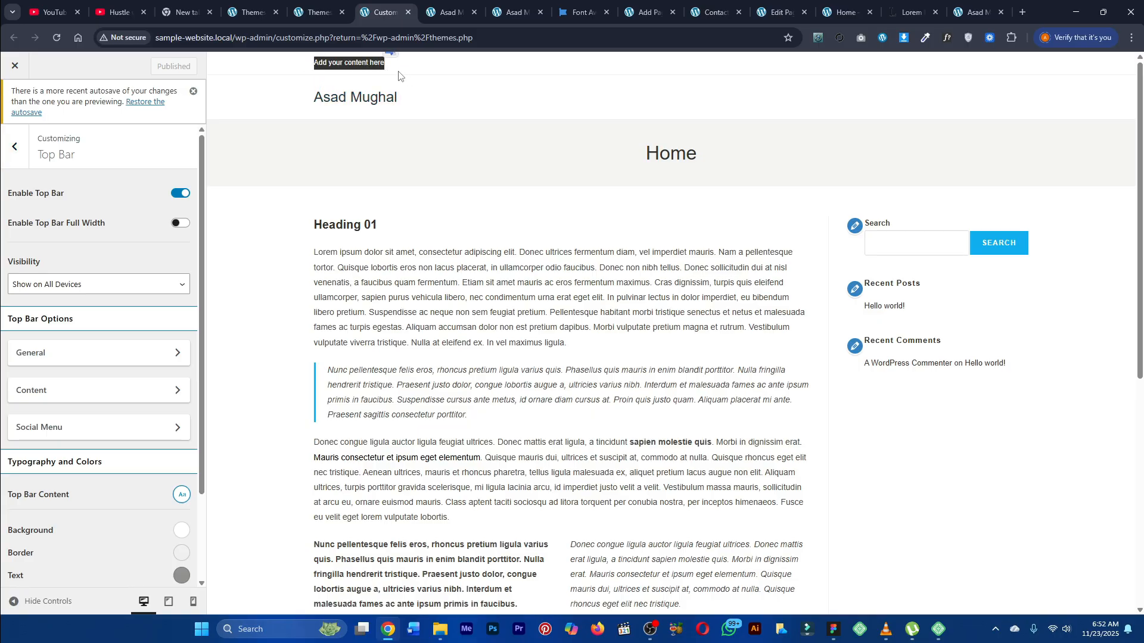
{"action": "left_click", "coordinate": [180, 193]}
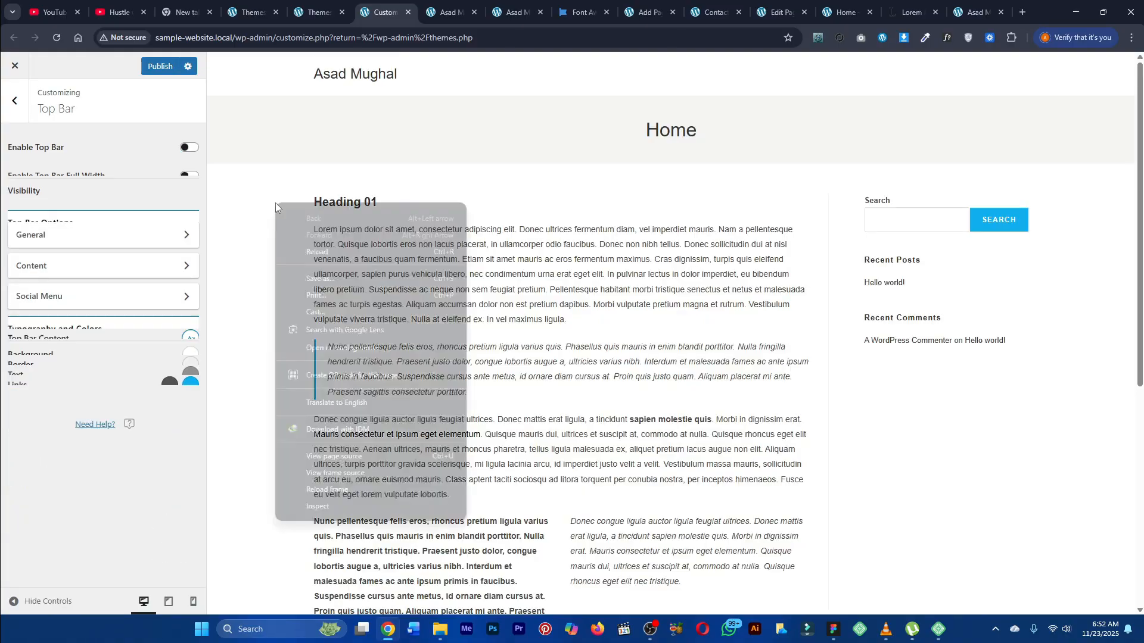
{"action": "left_click", "coordinate": [190, 149]}
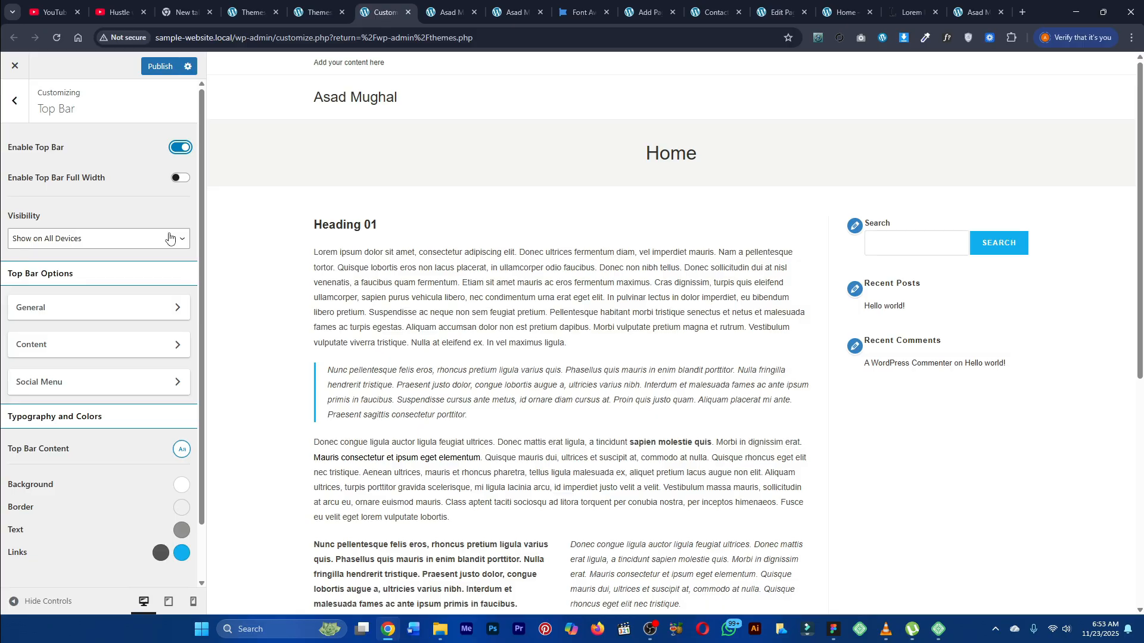
Step: Examine the Top Bar's General options and other settings
{"action": "scroll", "coordinate": [136, 283], "scroll_direction": "down", "scroll_amount": 1}
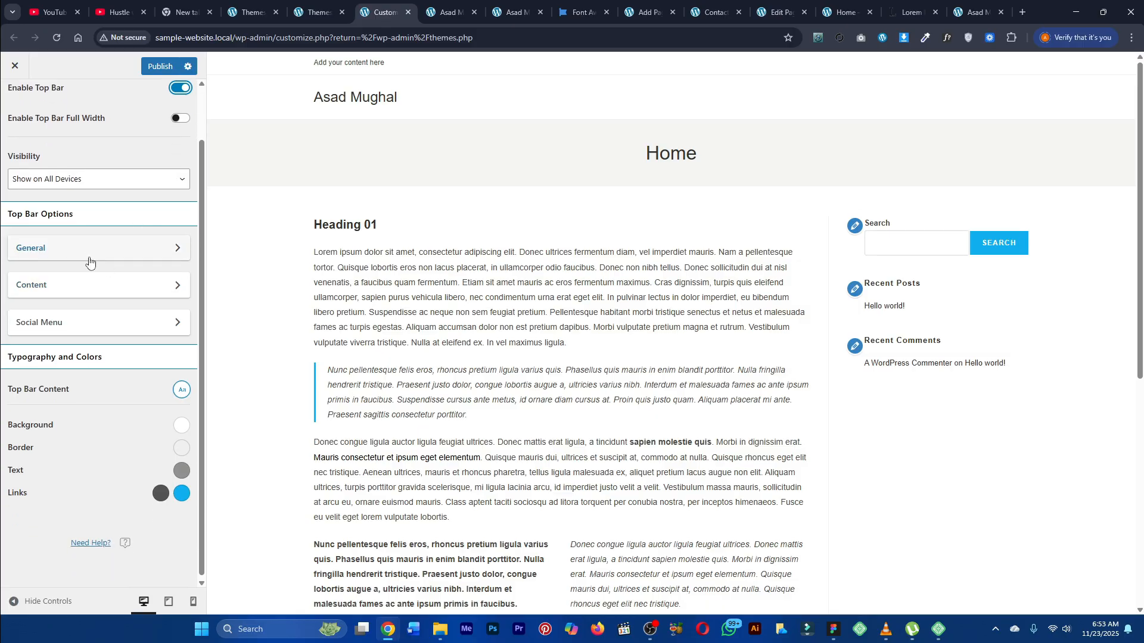
{"action": "left_click", "coordinate": [104, 249]}
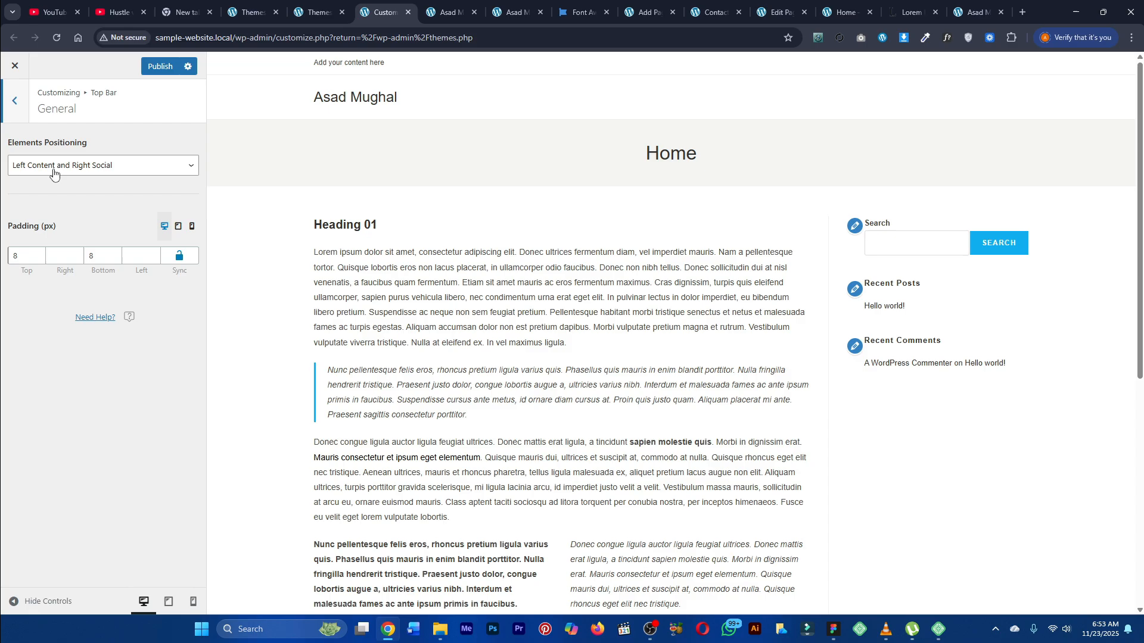
{"action": "left_click", "coordinate": [13, 102]}
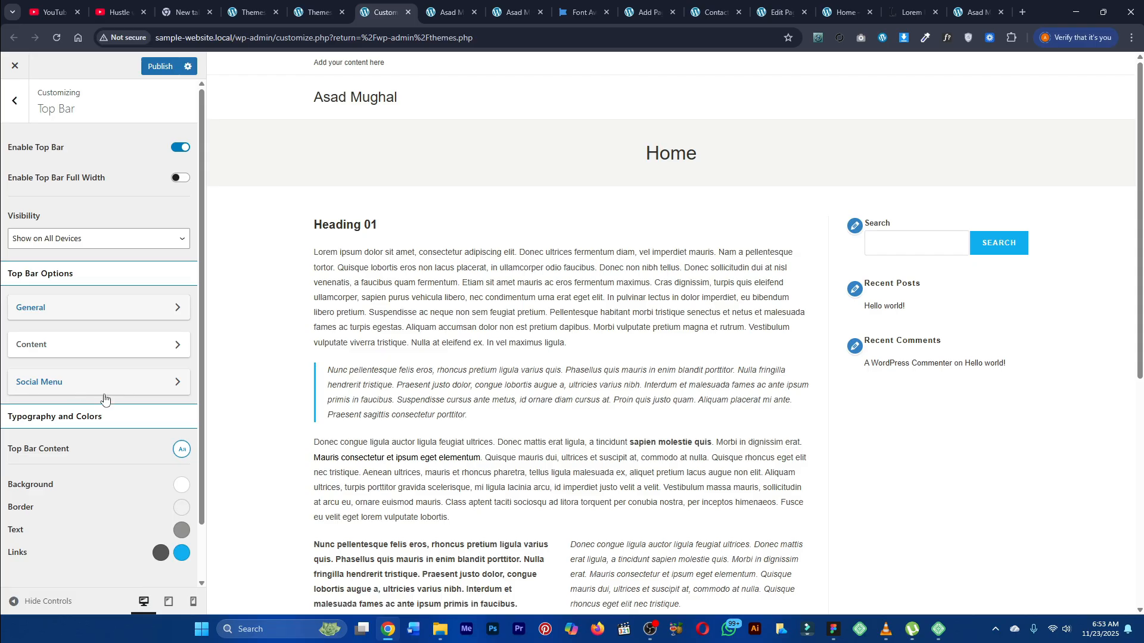
{"action": "scroll", "coordinate": [90, 369], "scroll_direction": "down", "scroll_amount": 1}
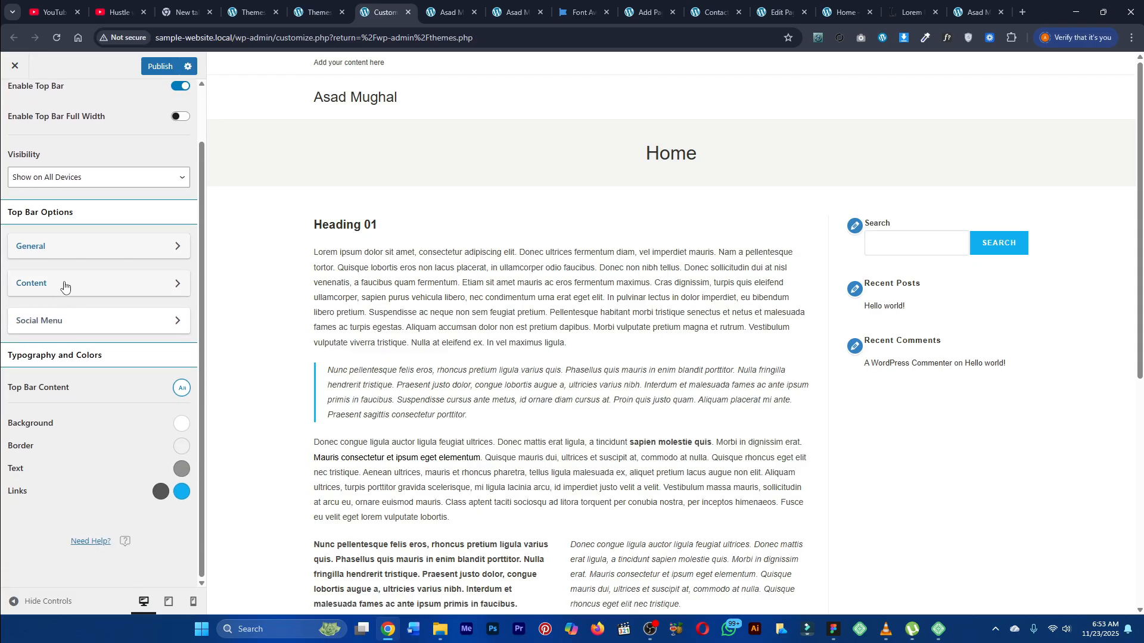
{"action": "scroll", "coordinate": [65, 286], "scroll_direction": "up", "scroll_amount": 1}
{"action": "scroll", "coordinate": [83, 340], "scroll_direction": "down", "scroll_amount": 1}
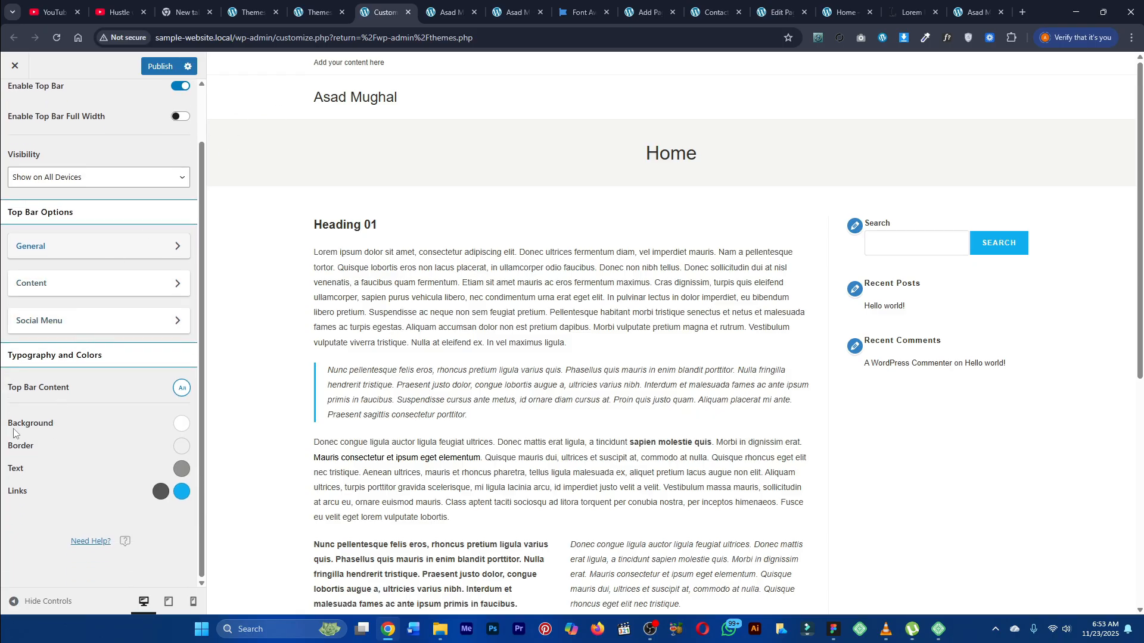
Step: Set the top bar background colour to the blue color-7 swatch
{"action": "left_click_drag", "start_coordinate": [3, 424], "coordinate": [54, 421]}
{"action": "left_click", "coordinate": [96, 426]}
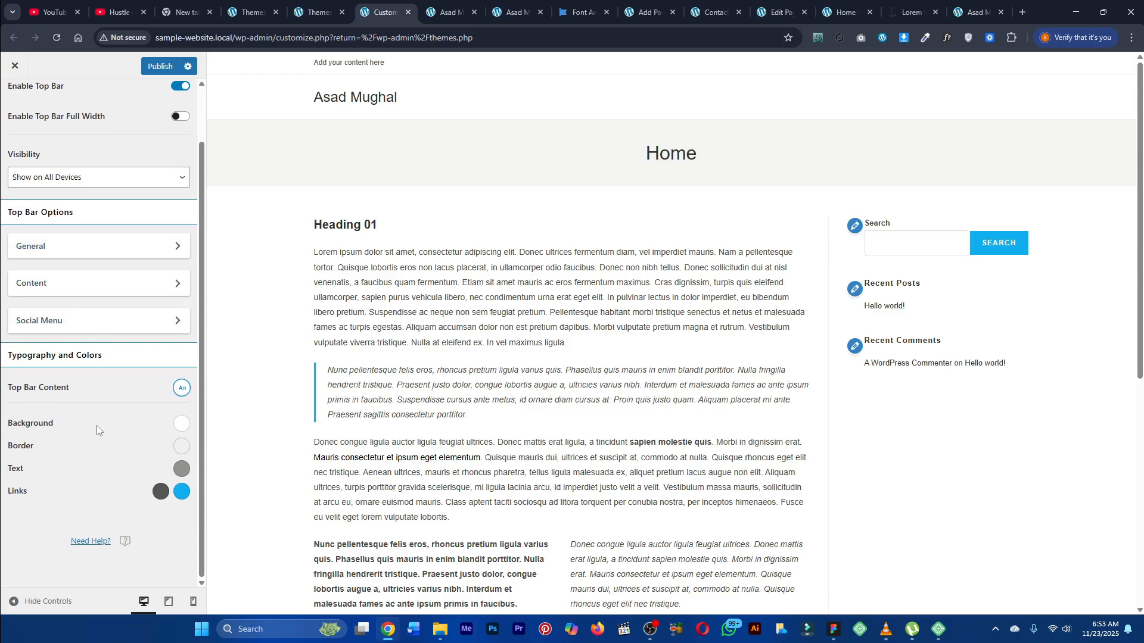
{"action": "left_click", "coordinate": [184, 424]}
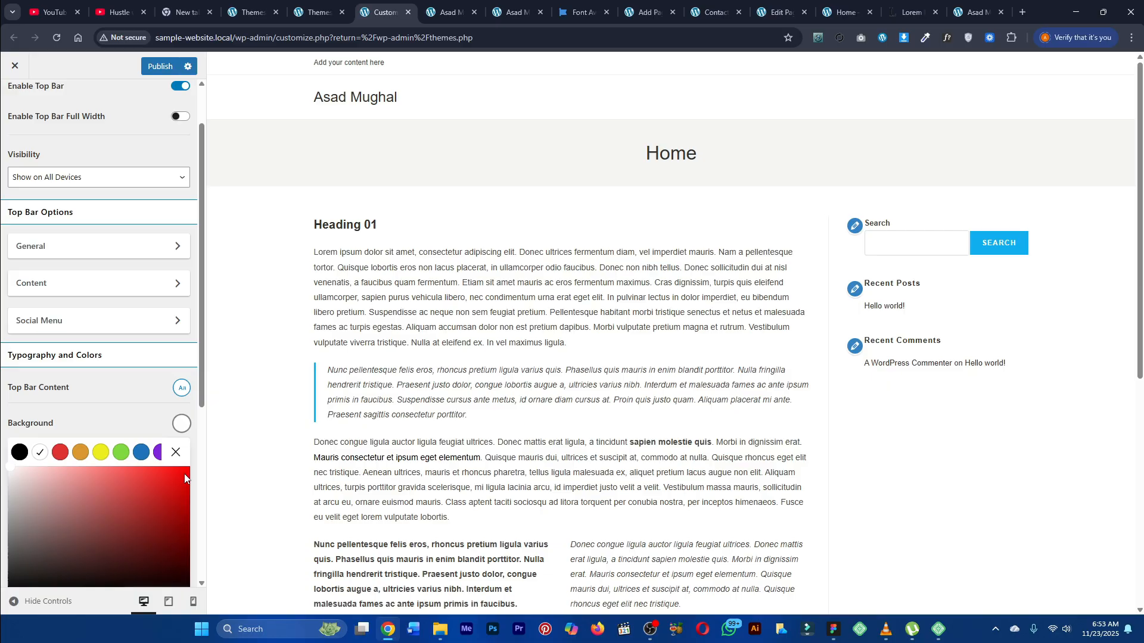
{"action": "left_click", "coordinate": [141, 454]}
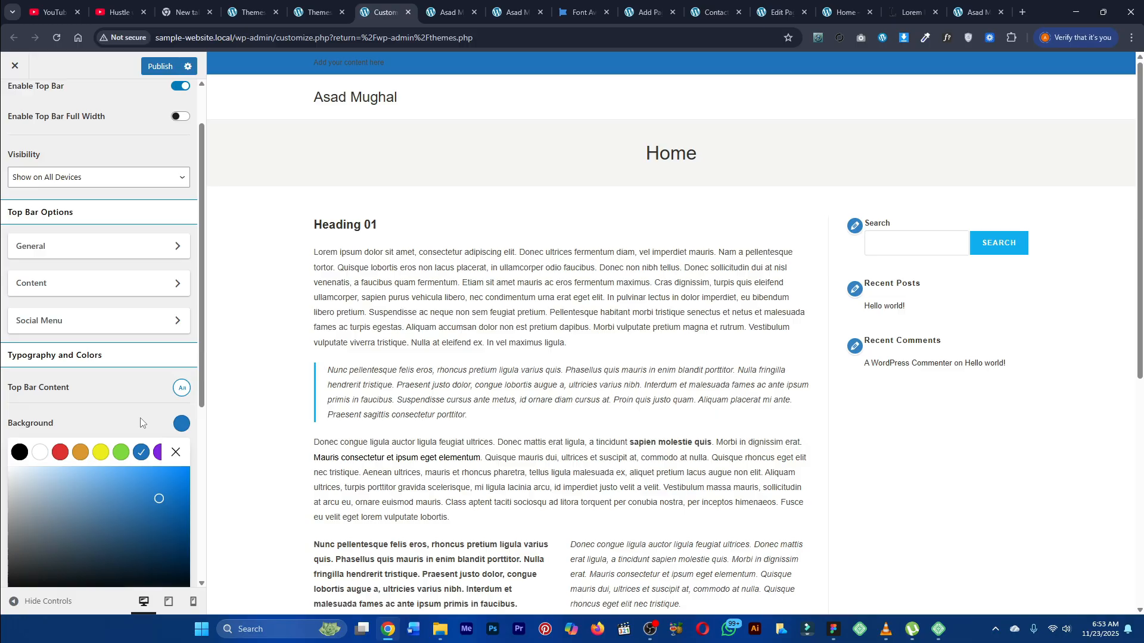
Step: Set the top bar text colour to the white swatch
{"action": "scroll", "coordinate": [140, 419], "scroll_direction": "down", "scroll_amount": 2}
{"action": "left_click", "coordinate": [174, 337]}
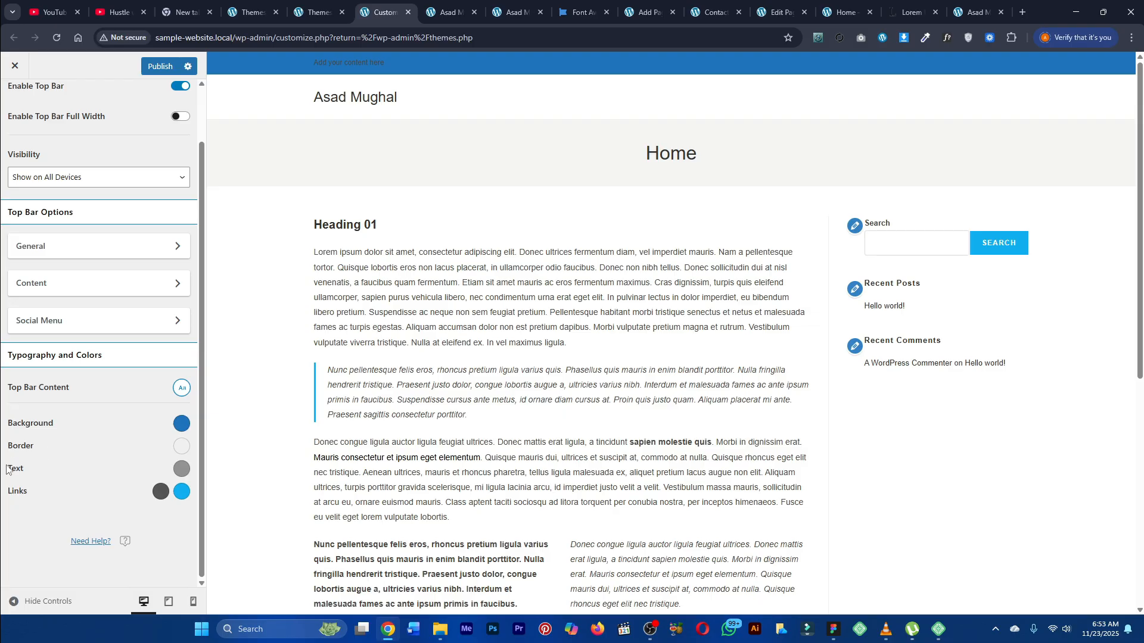
{"action": "left_click_drag", "start_coordinate": [6, 468], "coordinate": [29, 468]}
{"action": "left_click", "coordinate": [130, 479]}
{"action": "left_click", "coordinate": [181, 469]}
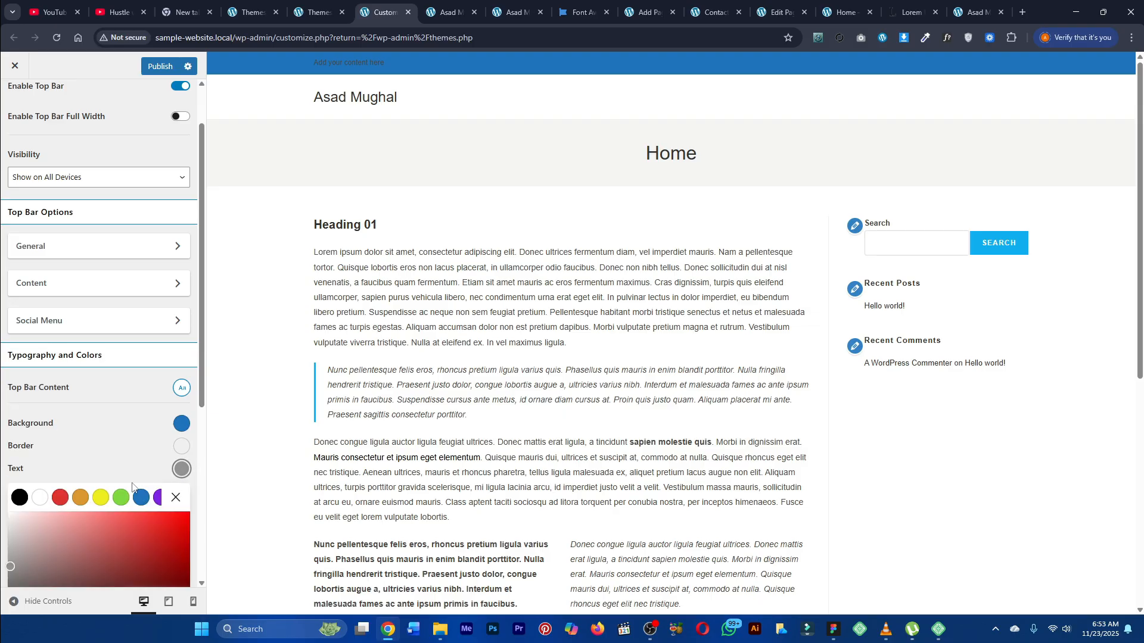
{"action": "left_click", "coordinate": [47, 496]}
Step: Open the top bar Content settings and clear the default content text
{"action": "left_click", "coordinate": [77, 289]}
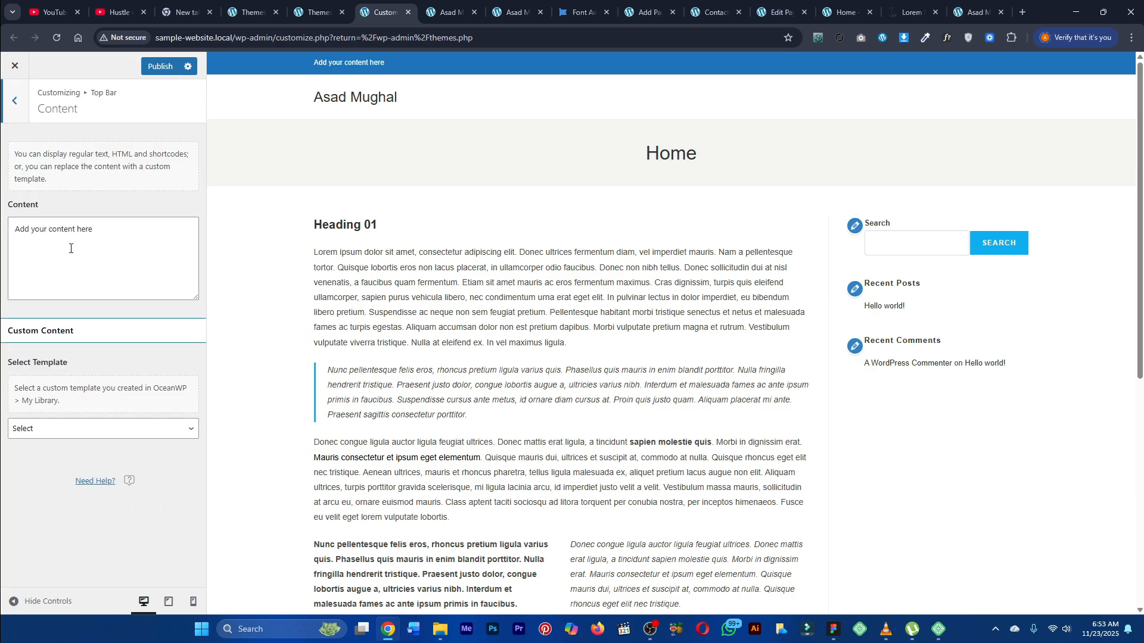
{"action": "triple_click", "coordinate": [70, 246]}
{"action": "key", "text": "BackSpace"}
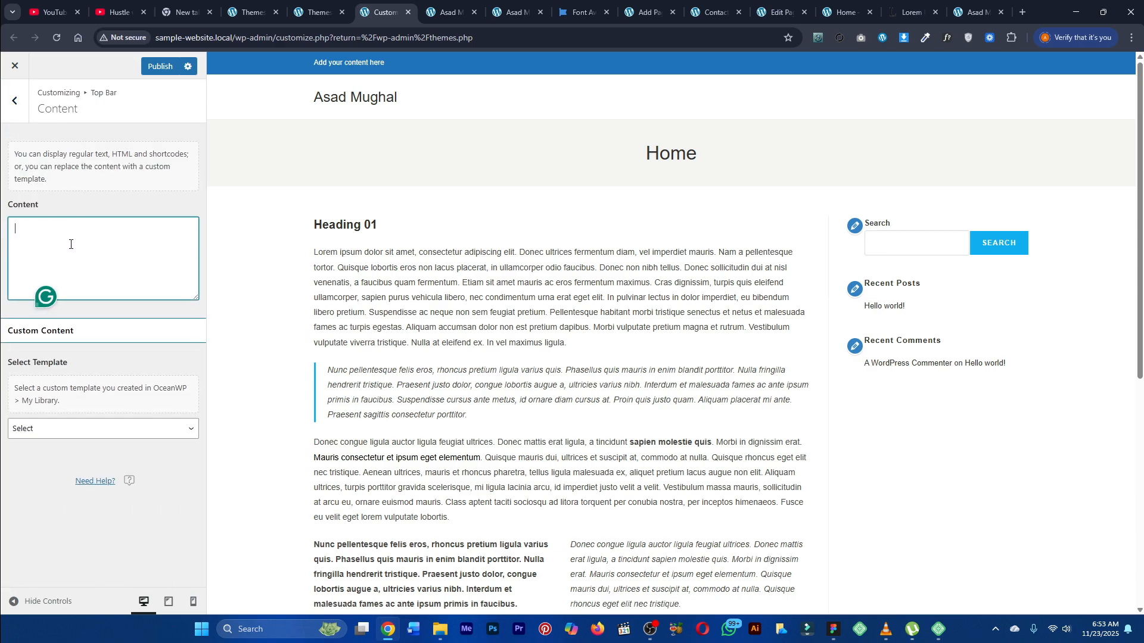
Step: In another tab, search Google for fontawesome and open the Font Awesome website
{"action": "left_click", "coordinate": [452, 9]}
{"action": "left_click", "coordinate": [336, 37]}
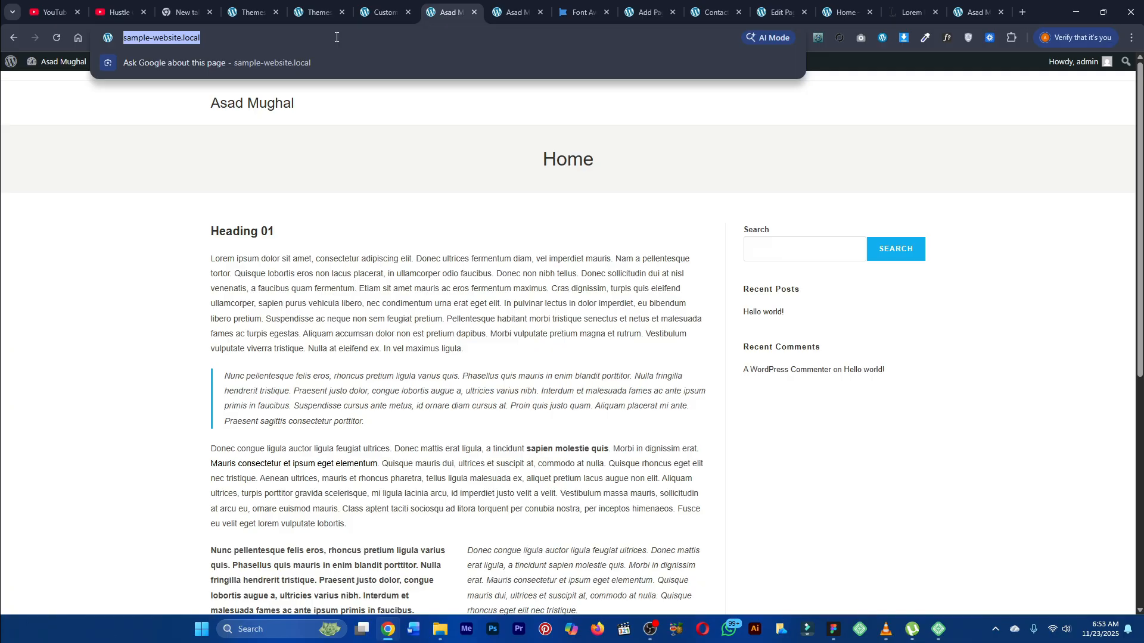
{"action": "type", "text": "fontaw"}
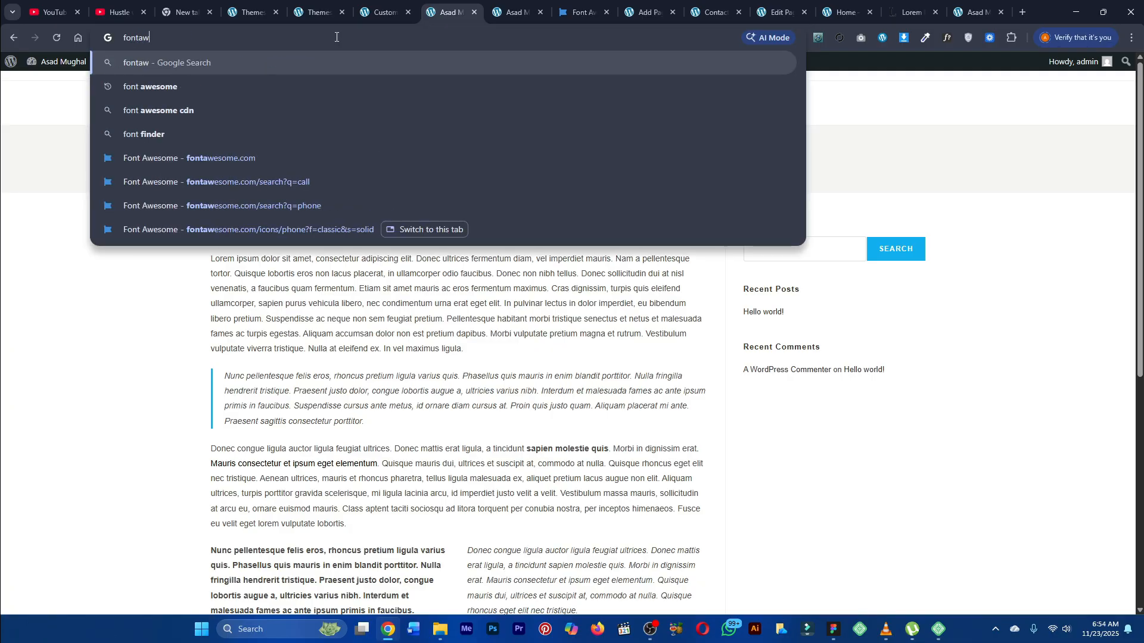
{"action": "type", "text": "esome"}
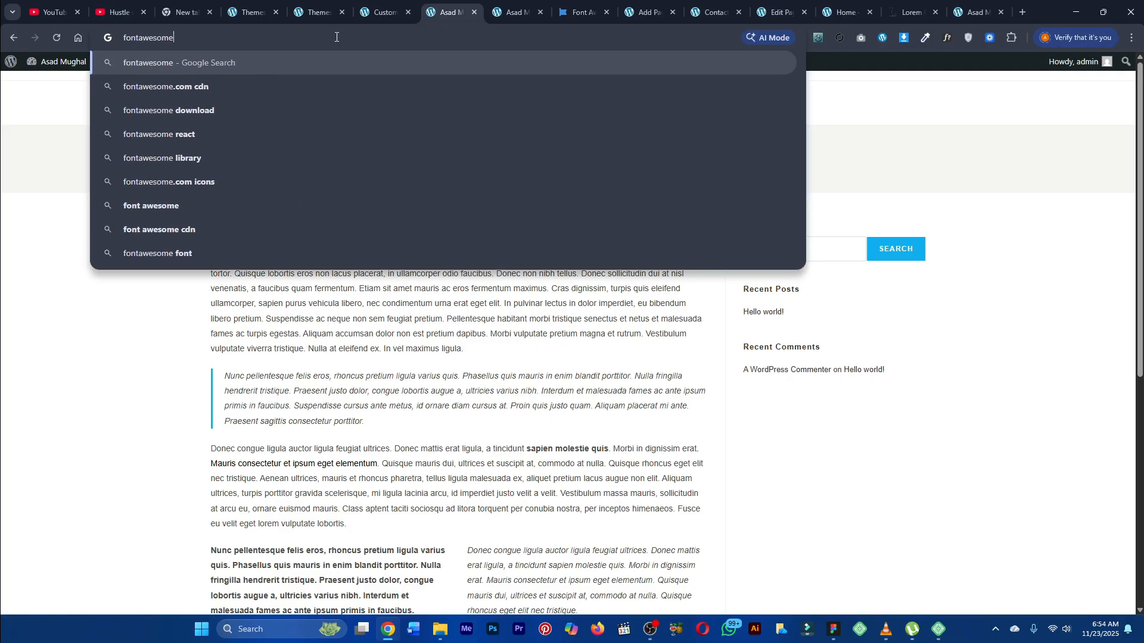
{"action": "key", "text": "Return"}
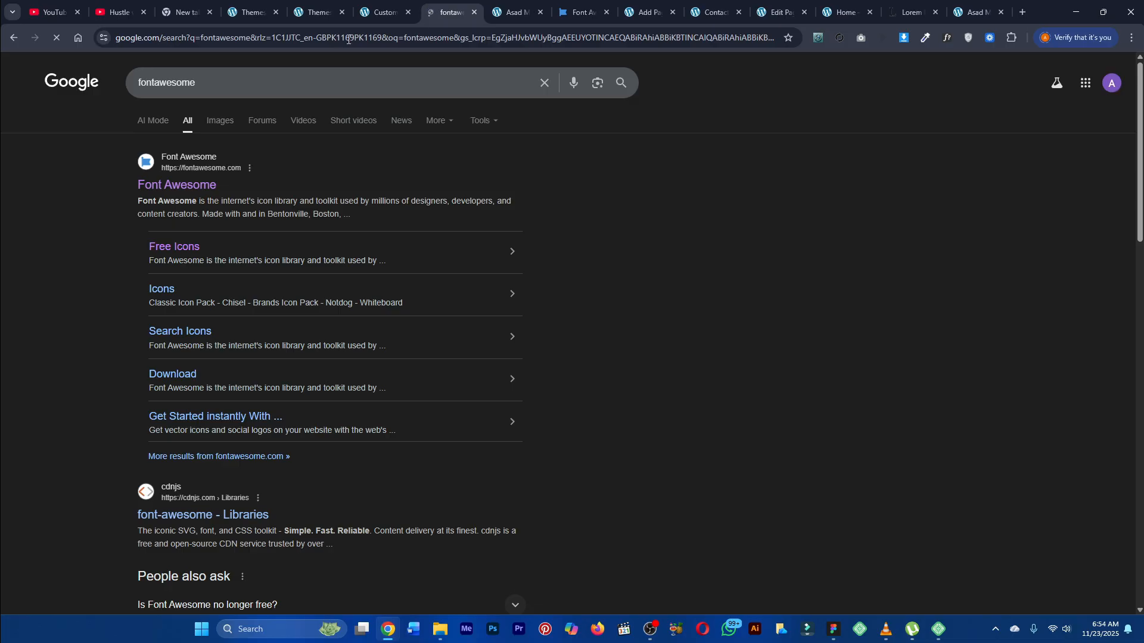
{"action": "left_click", "coordinate": [159, 188]}
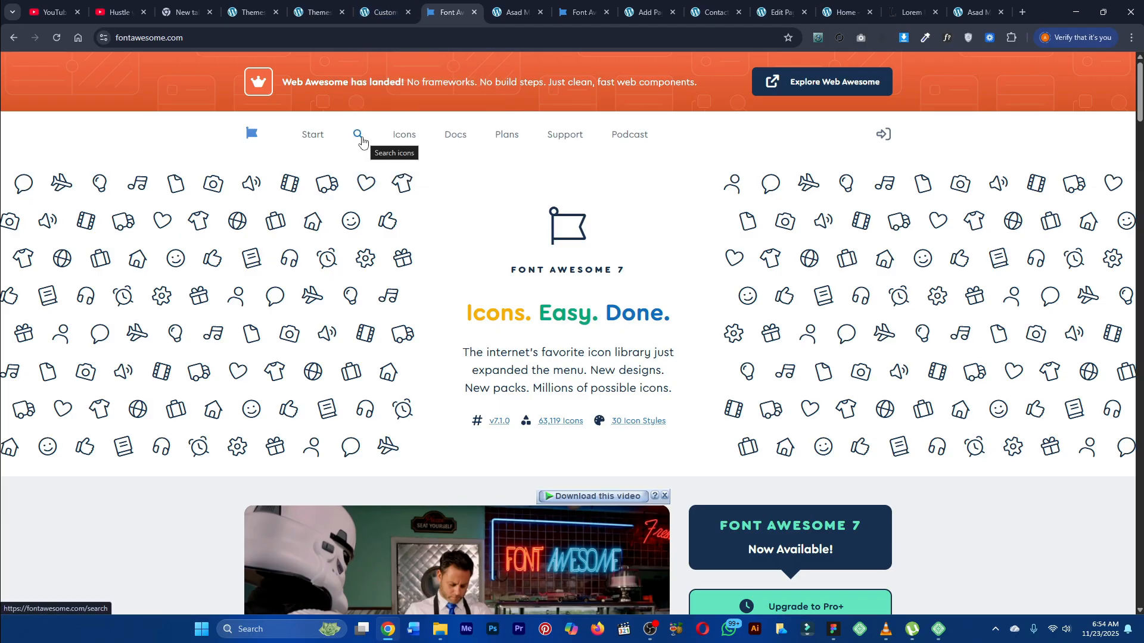
Step: Search Font Awesome icons for "call" and open the solid phone icon's code
{"action": "left_click", "coordinate": [360, 137]}
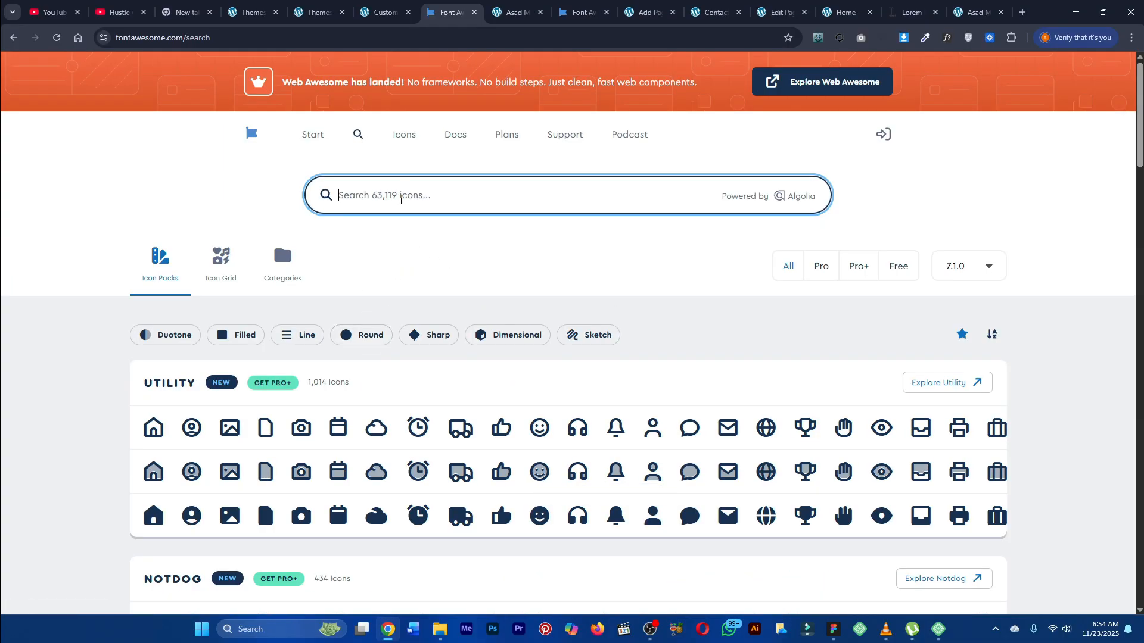
{"action": "type", "text": "call"}
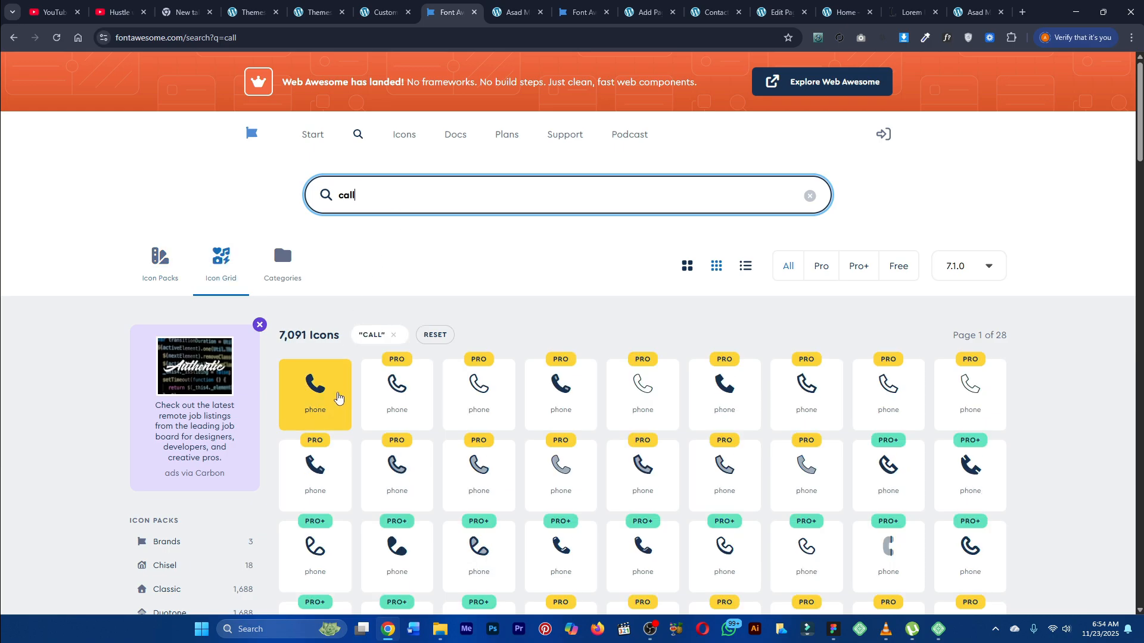
{"action": "left_click", "coordinate": [332, 383]}
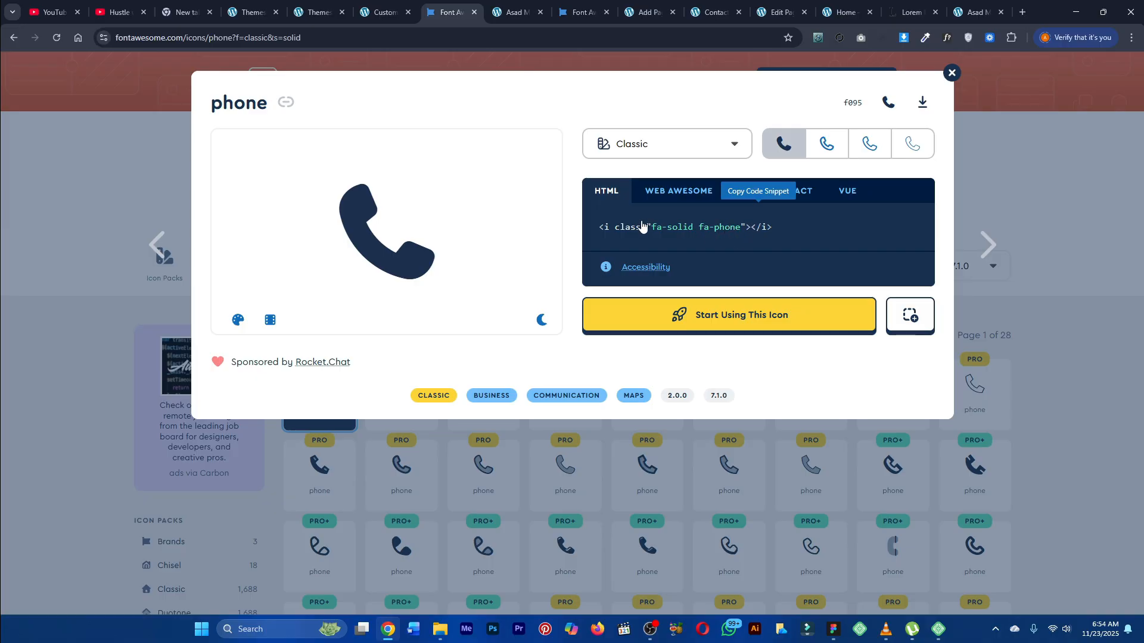
{"action": "left_click", "coordinate": [382, 12]}
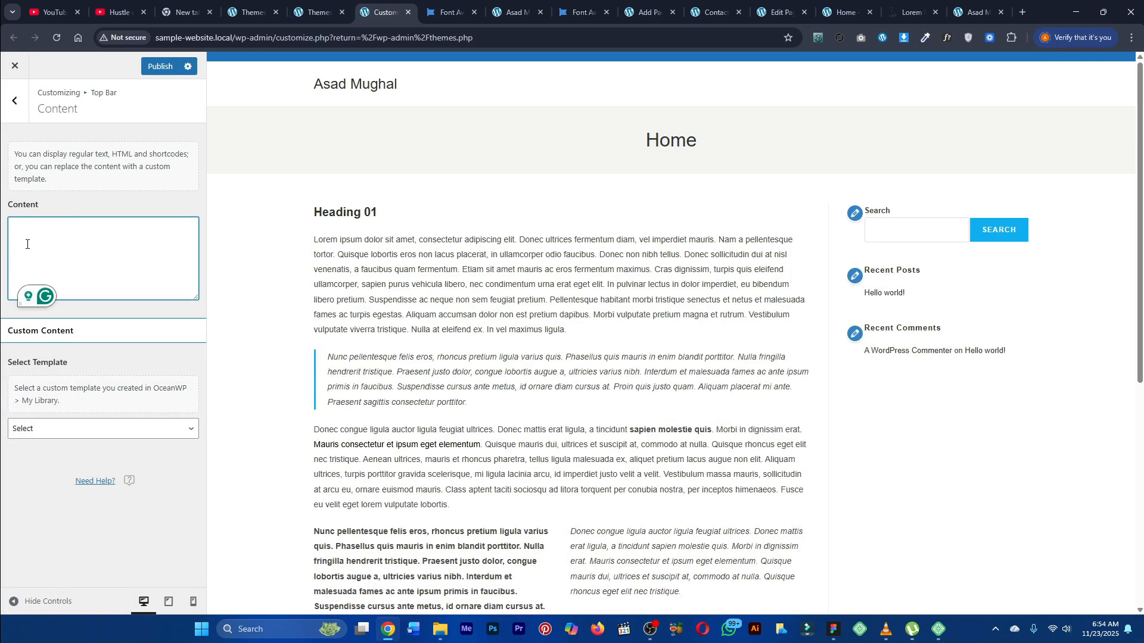
{"action": "type", "text": "<i class=\"fa-solid fa-phone\"></i>"}
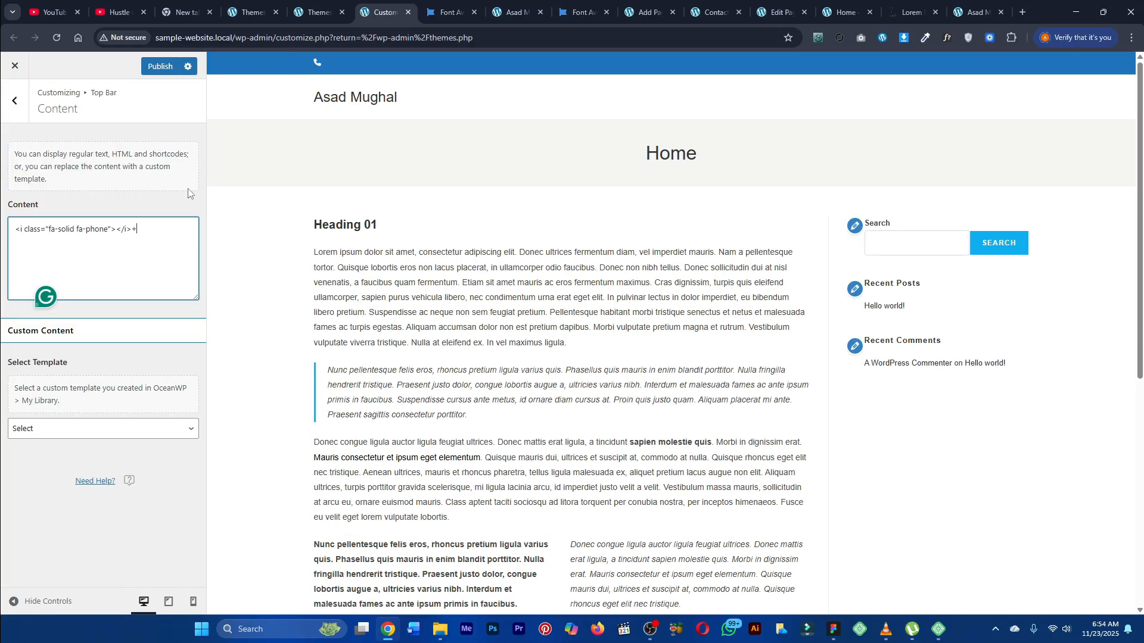
{"action": "type", "text": "+123 456 7890"}
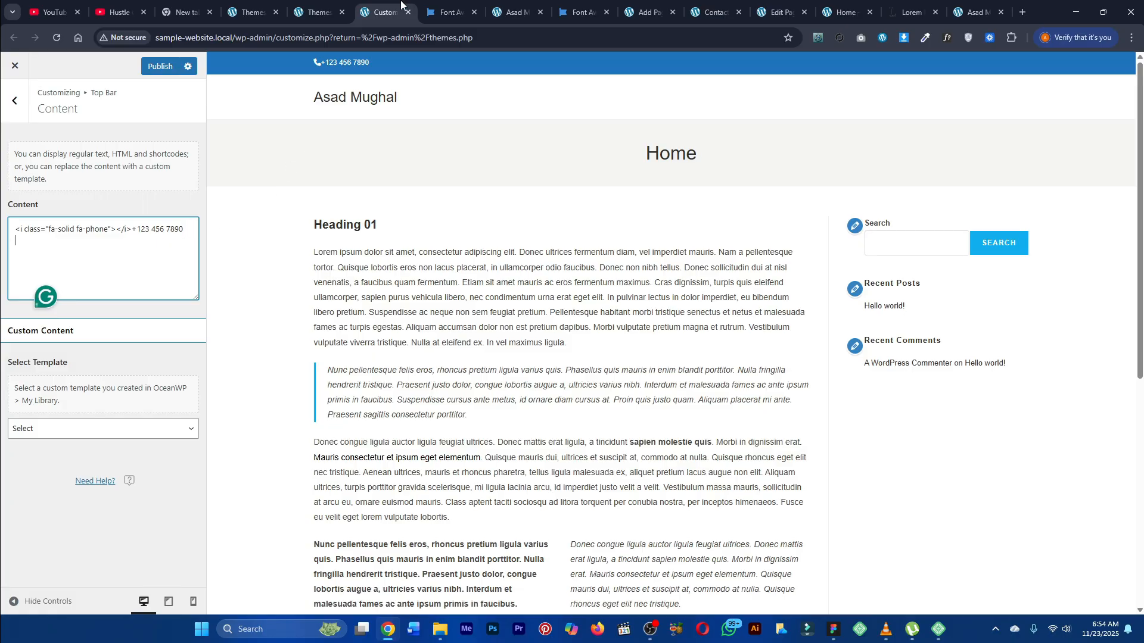
Step: Close the phone icon dialog and search Font Awesome for "email" icons
{"action": "left_click", "coordinate": [448, 12]}
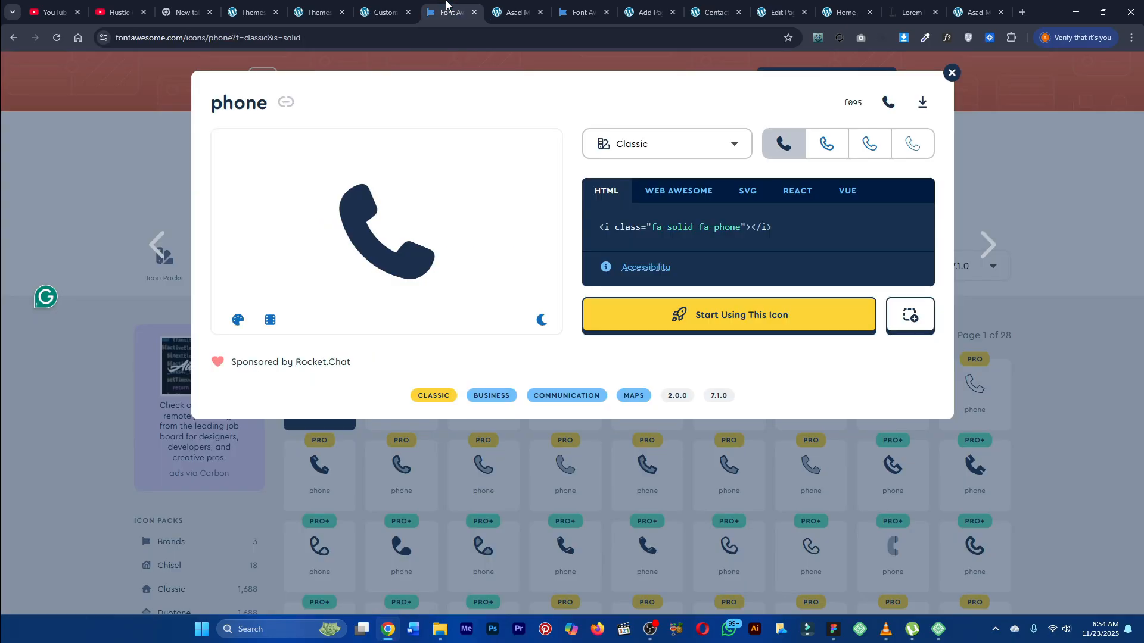
{"action": "left_click", "coordinate": [951, 77]}
{"action": "left_click", "coordinate": [463, 203]}
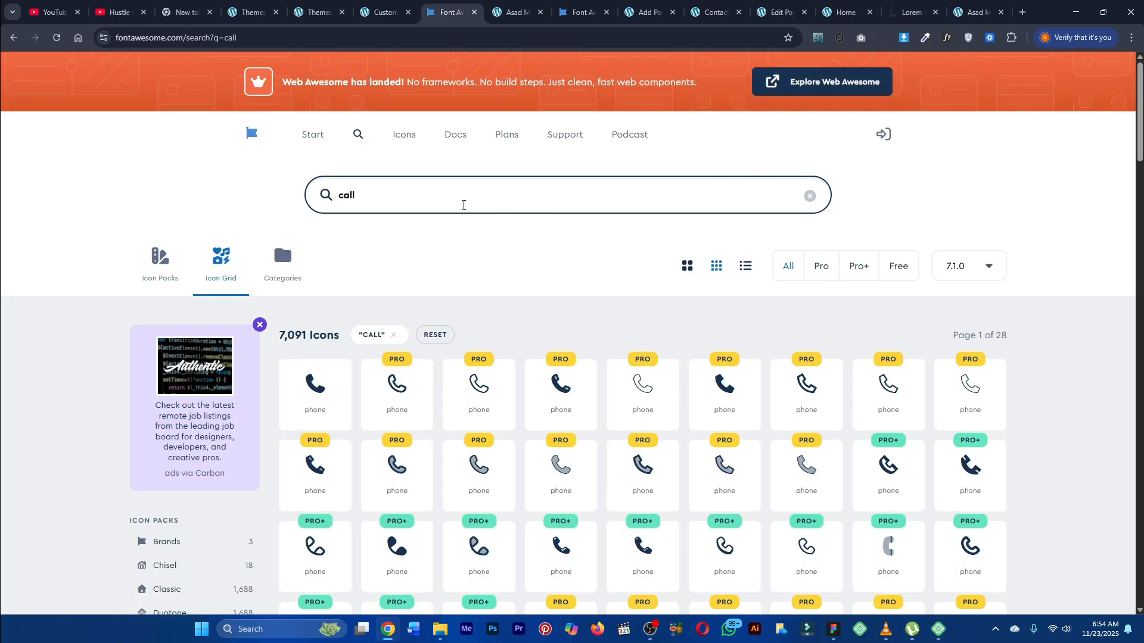
{"action": "key", "text": "ctrl+a"}
{"action": "type", "text": "email"}
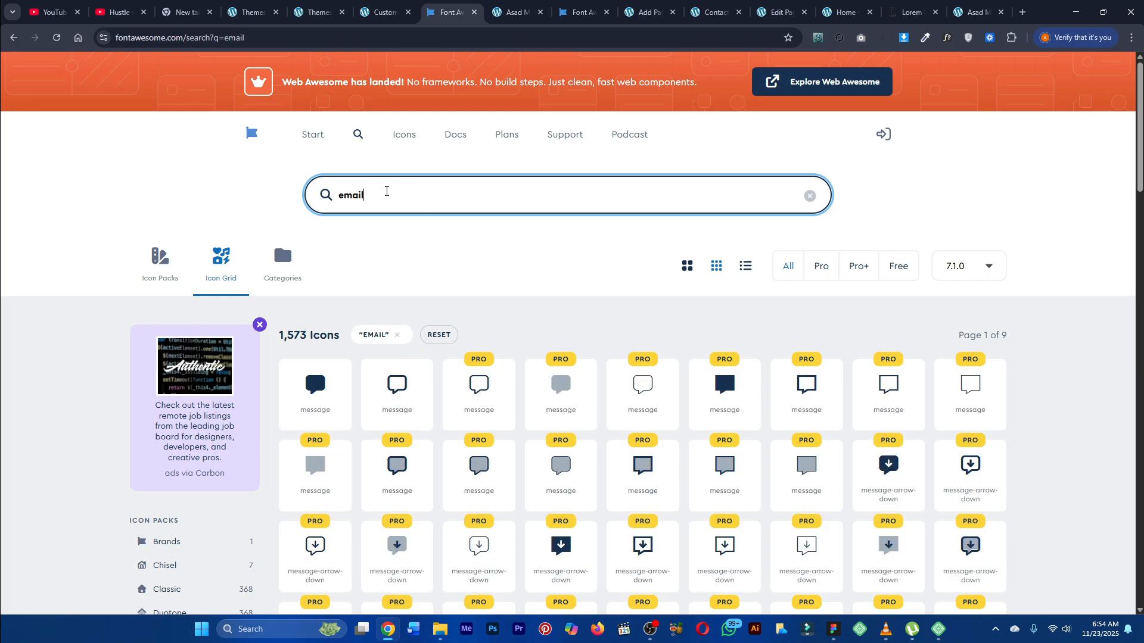
{"action": "scroll", "coordinate": [393, 293], "scroll_direction": "down", "scroll_amount": 1}
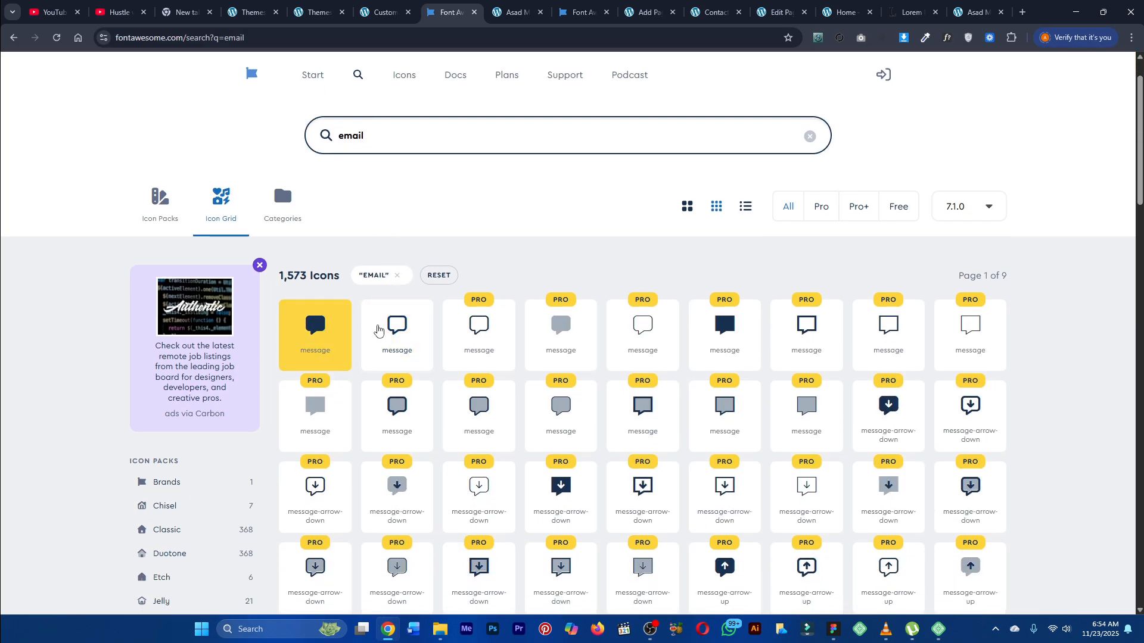
Step: Open the solid message icon and copy its HTML code
{"action": "key", "text": "ctrl+shift+Tab"}
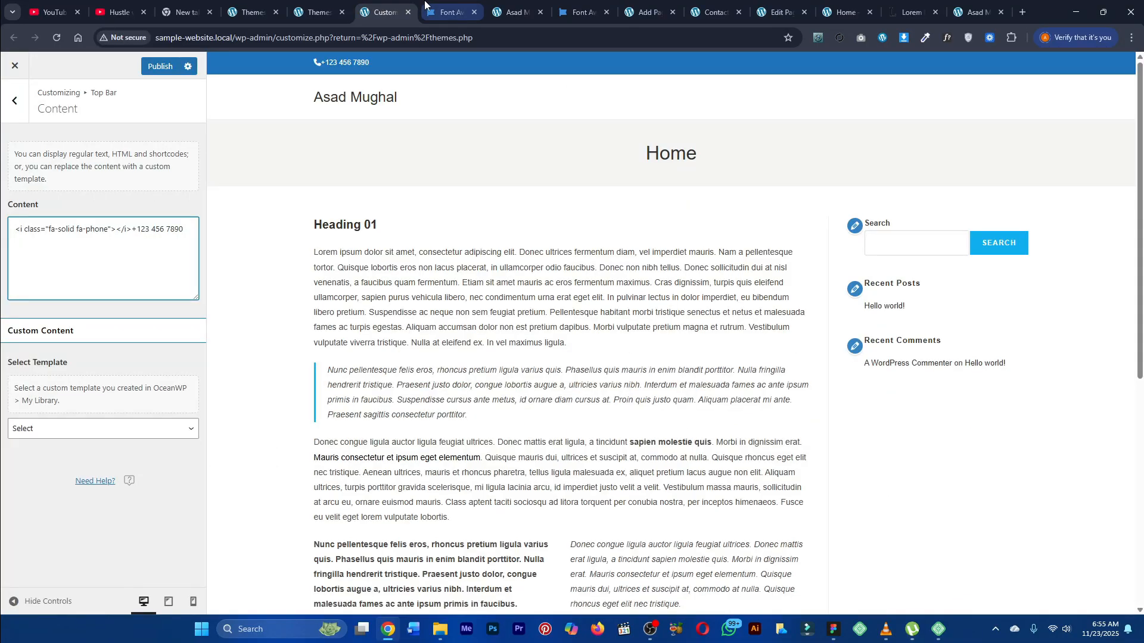
{"action": "key", "text": "ctrl+Tab"}
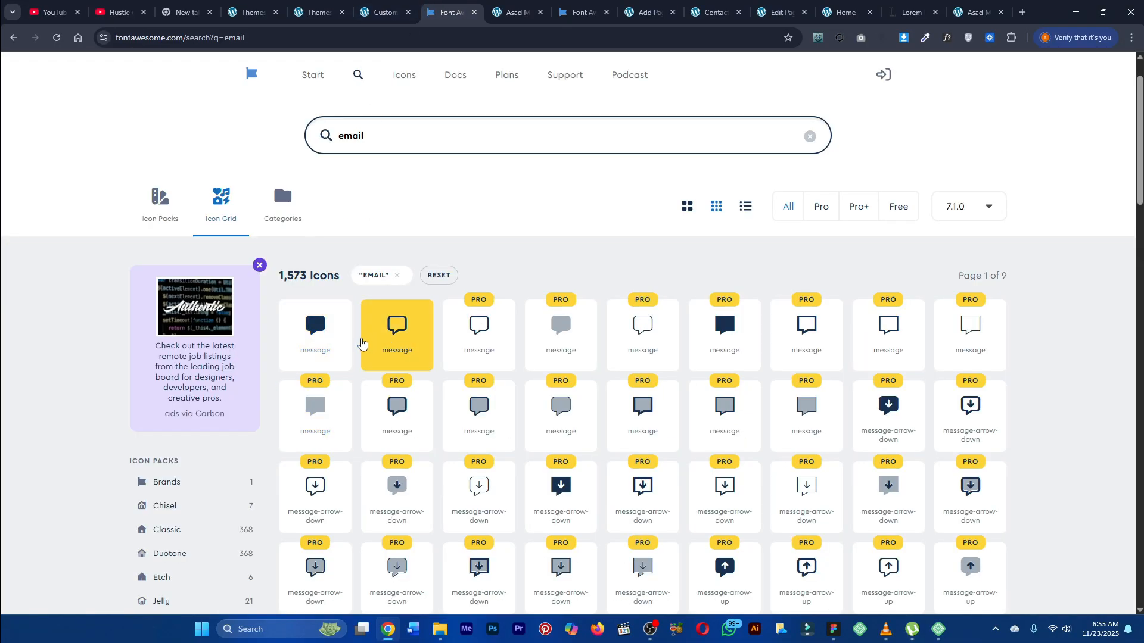
{"action": "left_click", "coordinate": [316, 328]}
{"action": "left_click", "coordinate": [715, 231]}
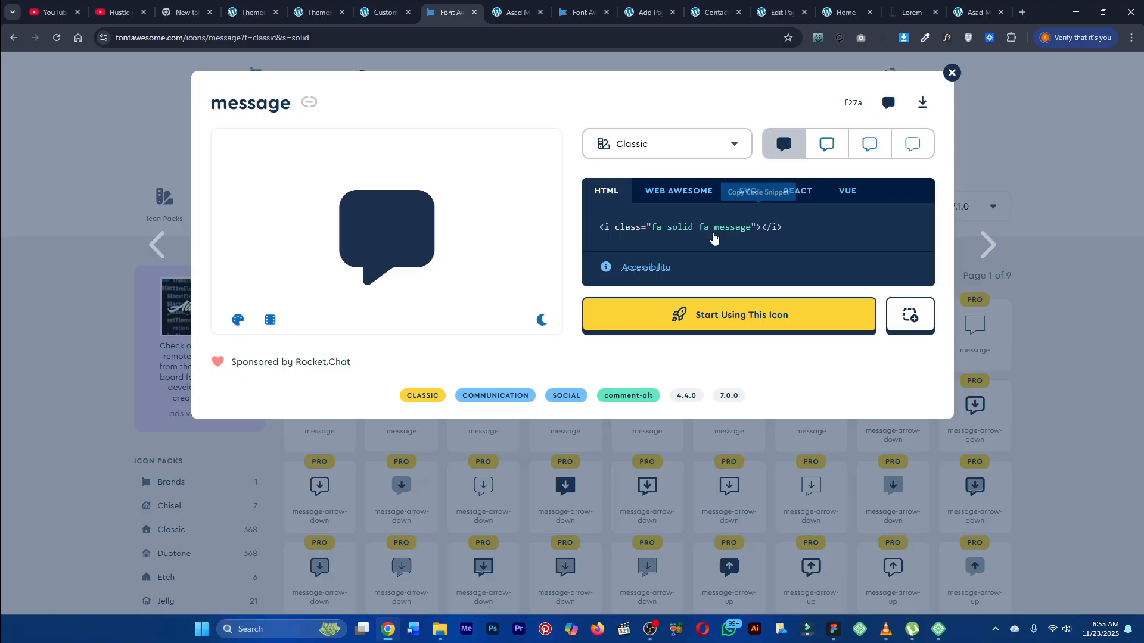
{"action": "left_click", "coordinate": [709, 235]}
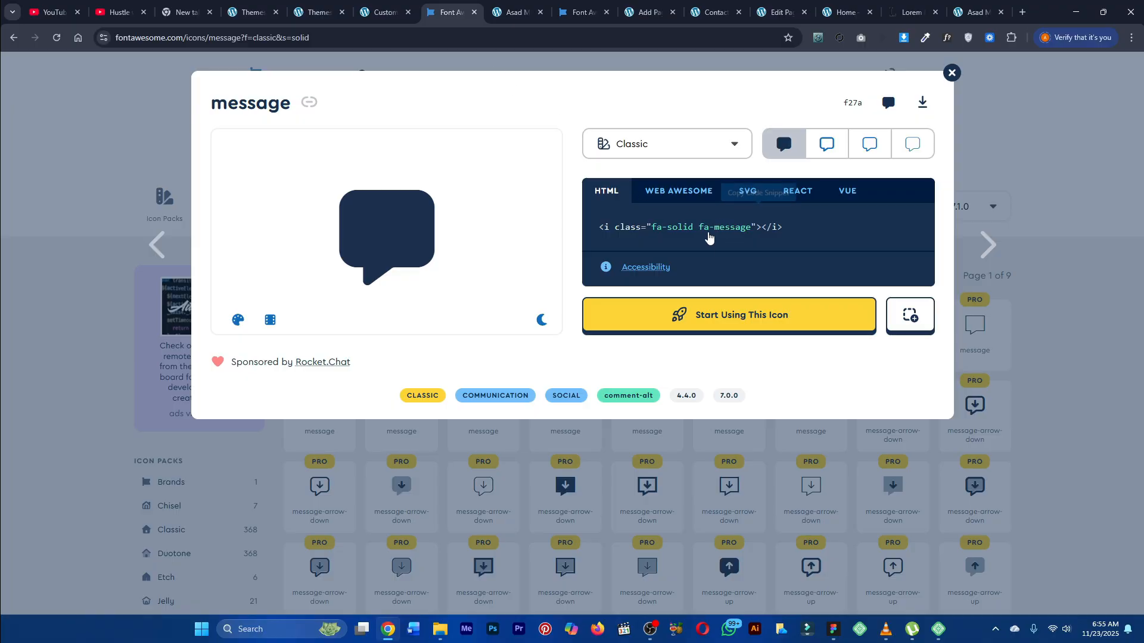
Step: On a new line of the top bar content, paste the message icon code and type a contact e-mail address
{"action": "left_click", "coordinate": [395, 7]}
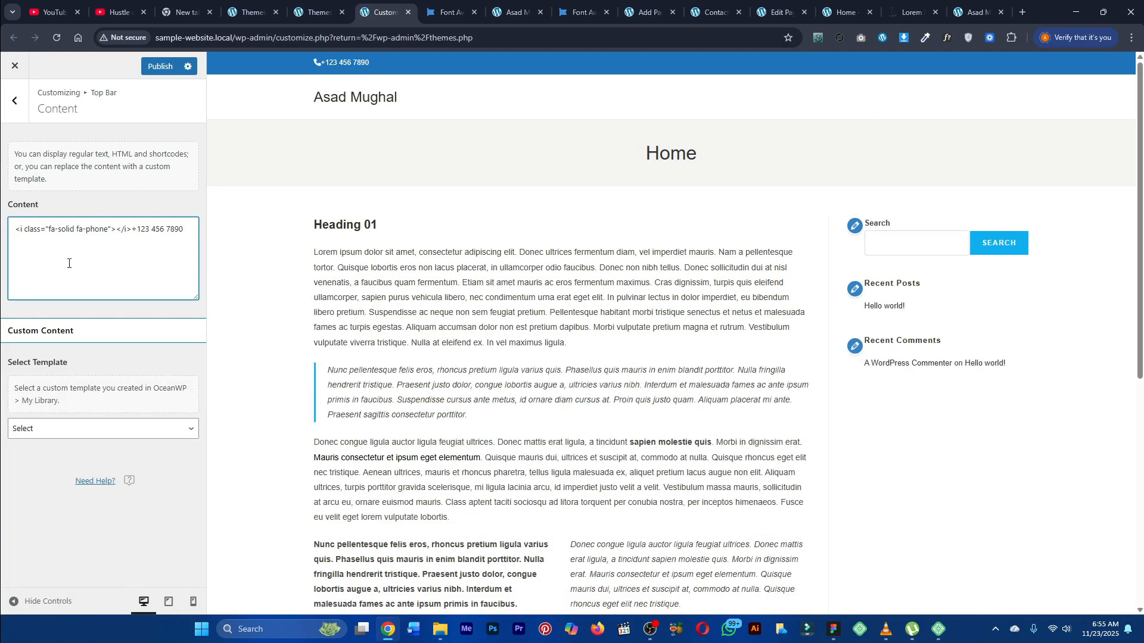
{"action": "key", "text": "Return"}
{"action": "key", "text": "ctrl+v"}
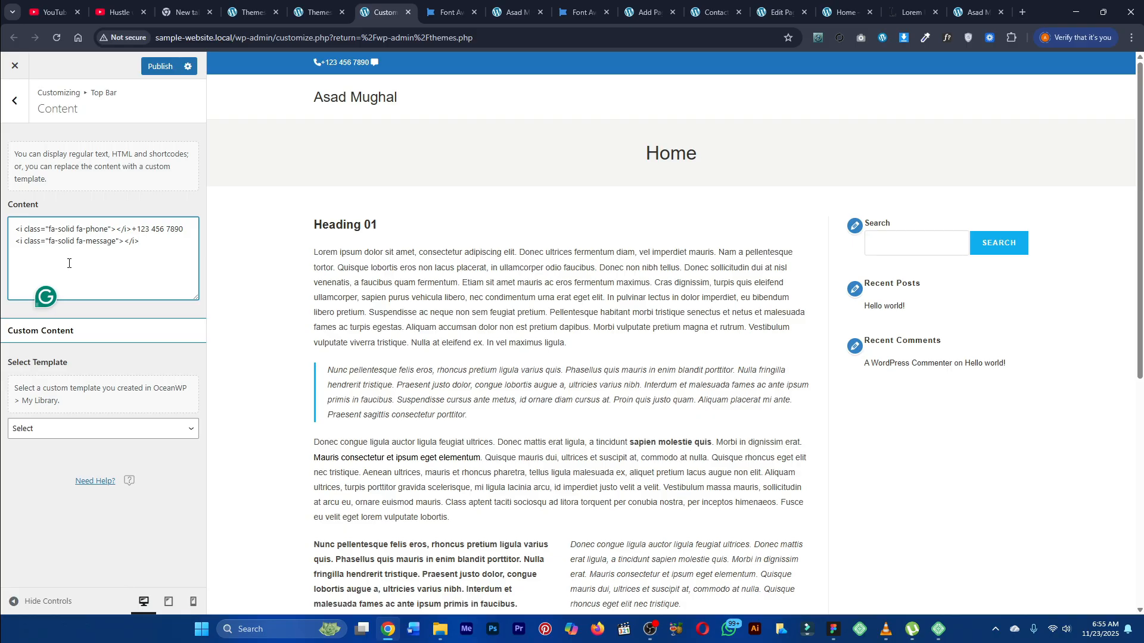
Step: Insert a blank line between the phone line and the message icon line in the content
{"action": "left_click_drag", "start_coordinate": [320, 63], "coordinate": [396, 64]}
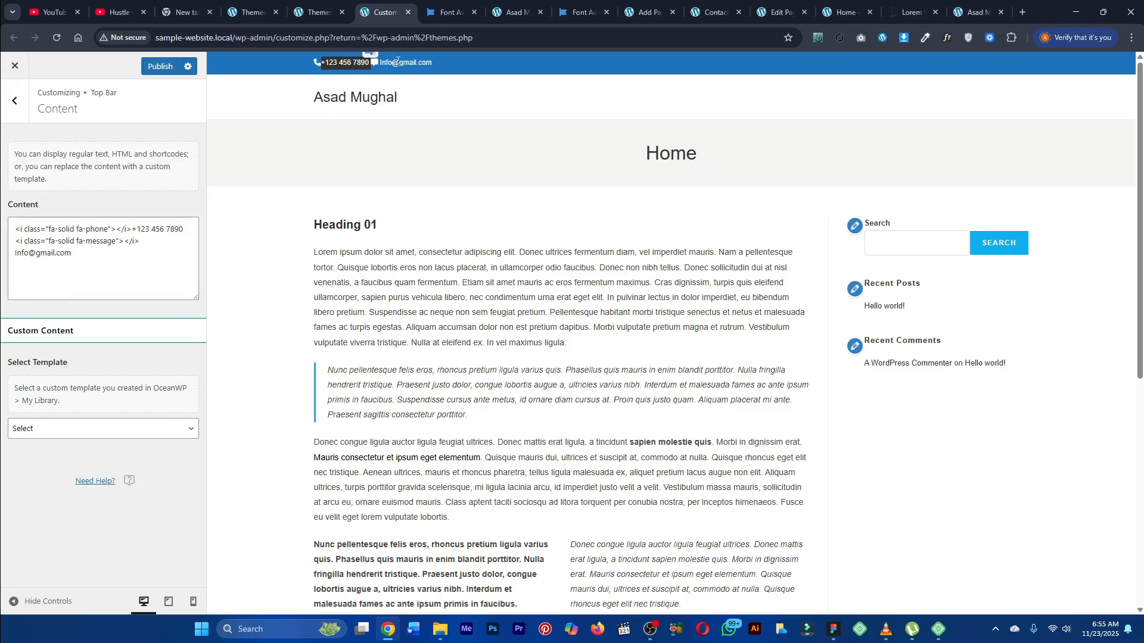
{"action": "left_click", "coordinate": [369, 66]}
{"action": "left_click", "coordinate": [194, 231]}
{"action": "key", "text": "Return"}
{"action": "key", "text": "Return"}
{"action": "key", "text": "Return"}
{"action": "key", "text": "Return"}
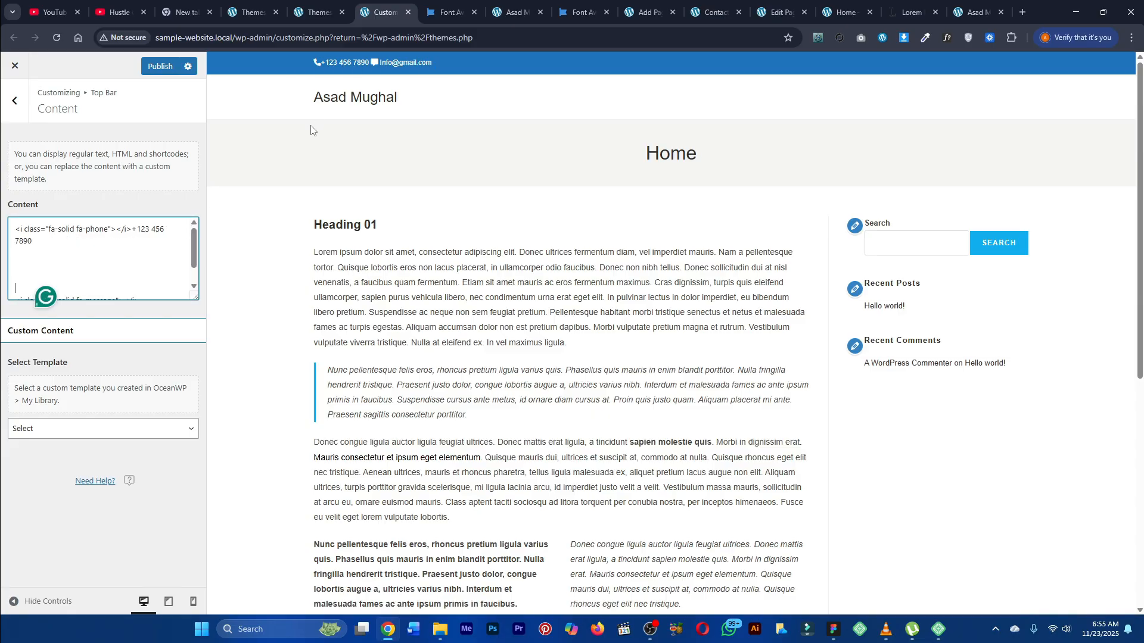
{"action": "key", "text": "BackSpace"}
{"action": "key", "text": "BackSpace"}
{"action": "key", "text": "BackSpace"}
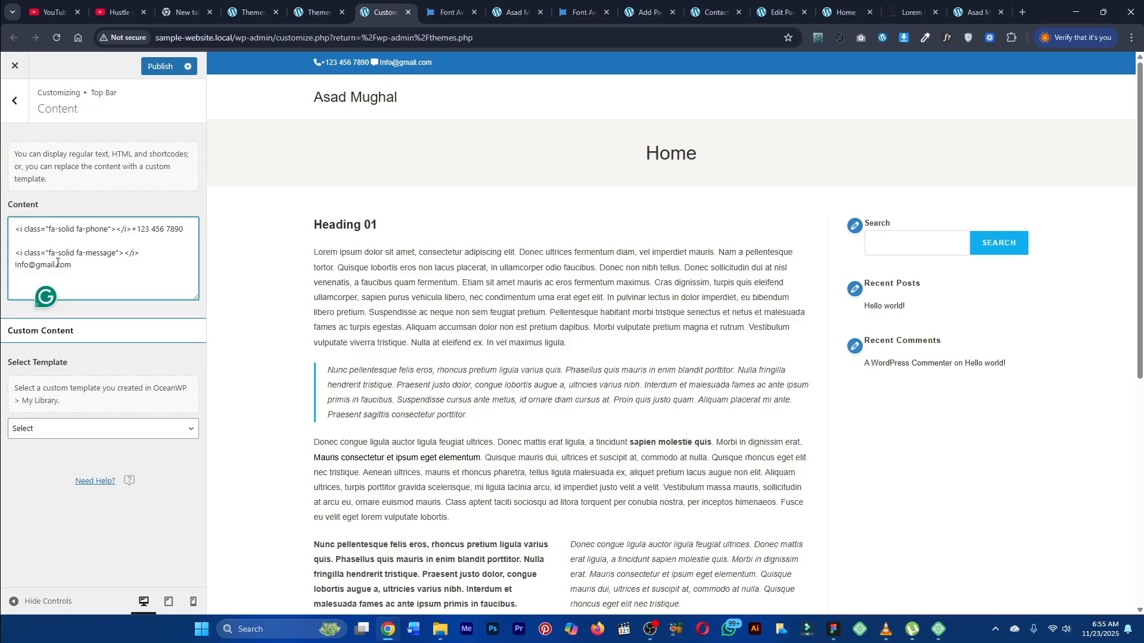
Step: Add a &nbsp; spacer on the blank line between the phone and e-mail entries
{"action": "left_click_drag", "start_coordinate": [80, 265], "coordinate": [16, 229]}
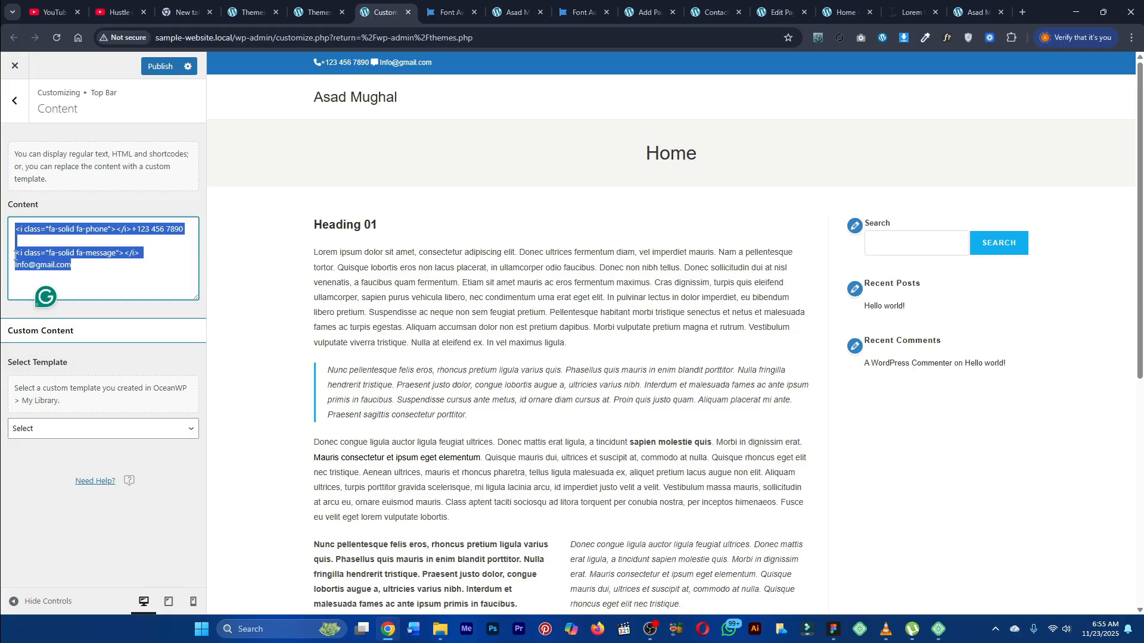
{"action": "left_click", "coordinate": [16, 256]}
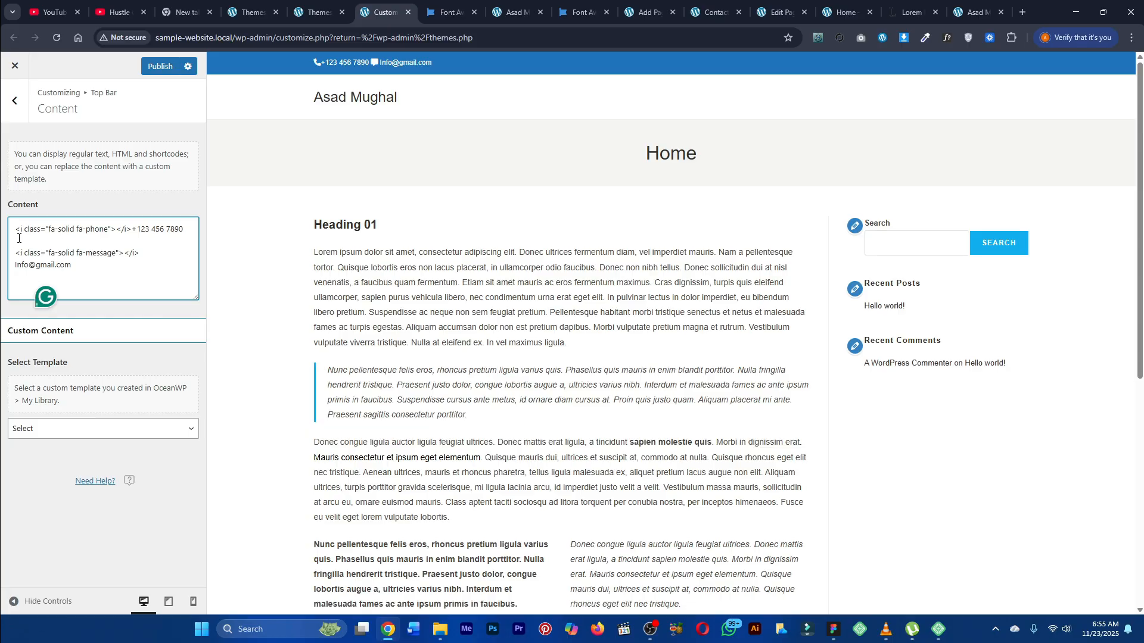
{"action": "type", "text": "7"}
{"action": "key", "text": "BackSpace"}
{"action": "type", "text": "&&"}
{"action": "key", "text": "BackSpace"}
{"action": "type", "text": "nbsp;"}
{"action": "triple_click", "coordinate": [37, 240]}
{"action": "left_click", "coordinate": [369, 62]}
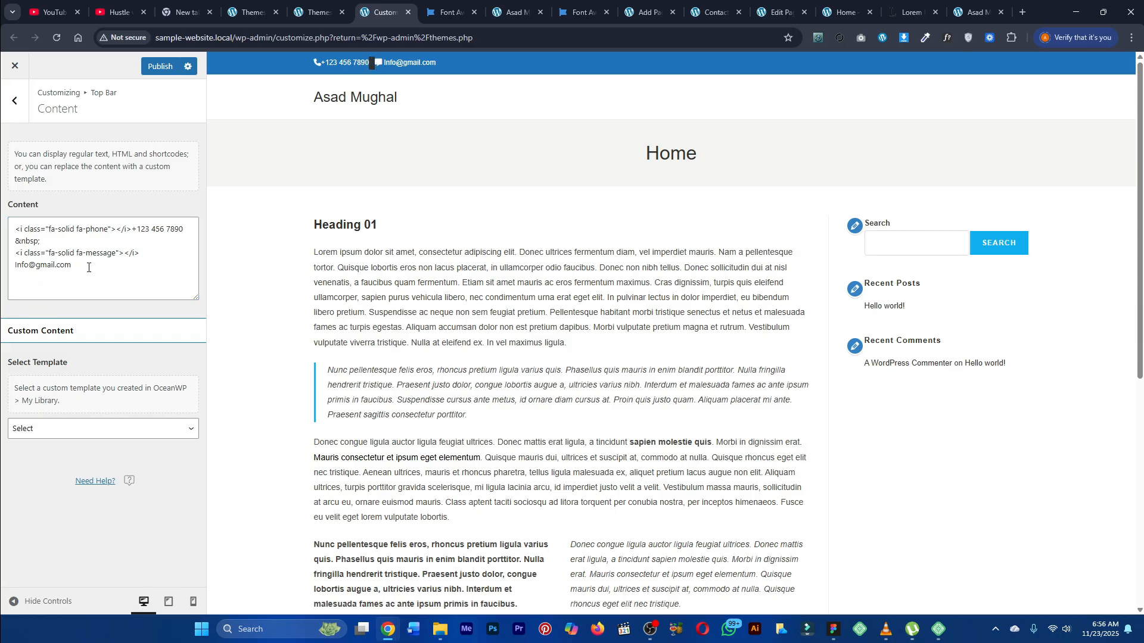
{"action": "left_click", "coordinate": [49, 244]}
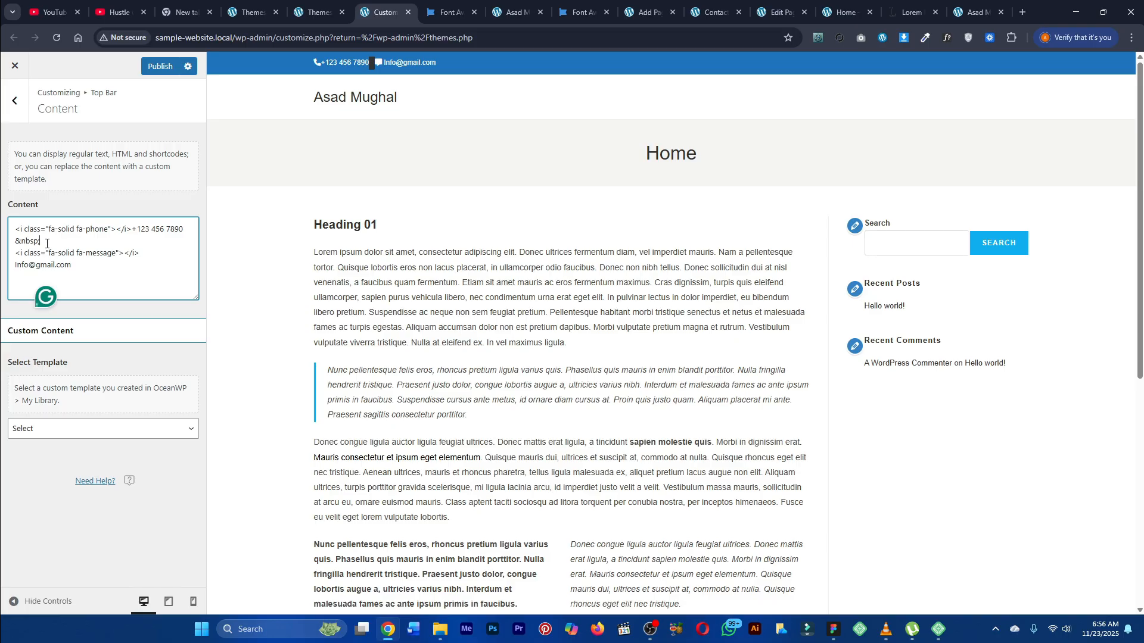
{"action": "left_click_drag", "start_coordinate": [43, 242], "coordinate": [15, 243]}
{"action": "key", "text": "BackSpace"}
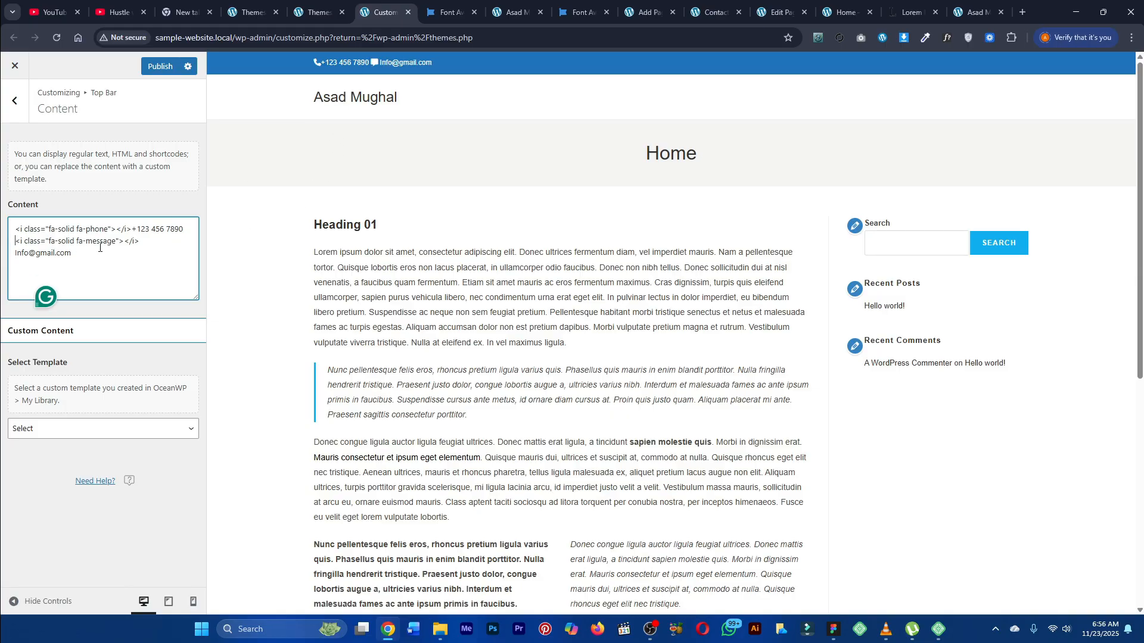
{"action": "key", "text": "ctrl+z"}
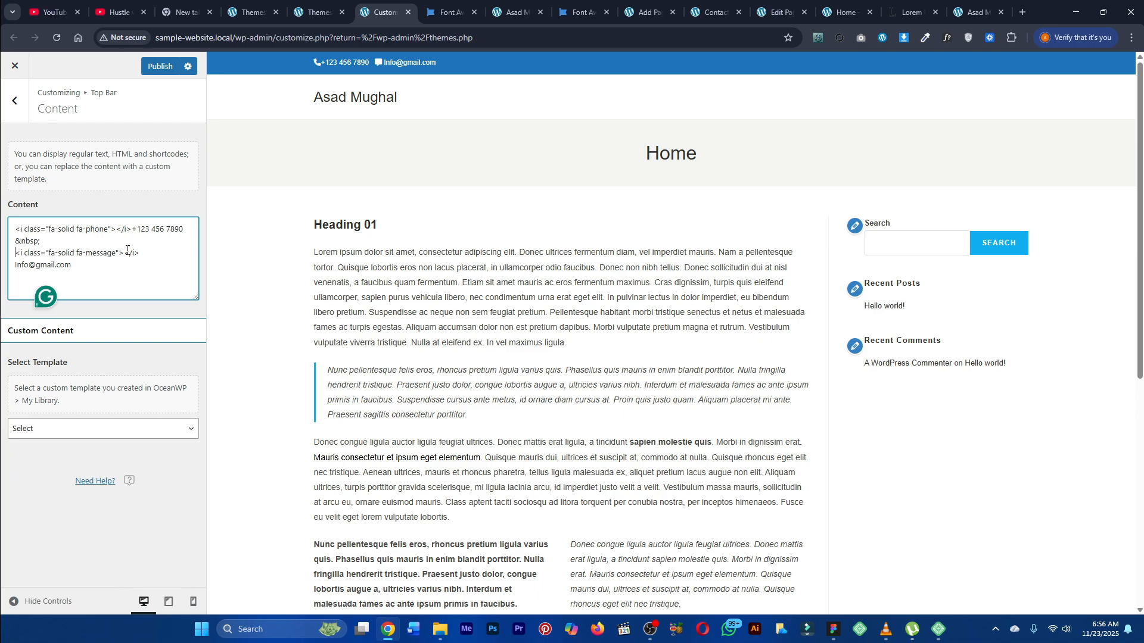
Step: Return from the Content panel to the main Top Bar settings
{"action": "left_click_drag", "start_coordinate": [58, 242], "coordinate": [15, 242]}
{"action": "left_click", "coordinate": [42, 242]}
{"action": "left_click_drag", "start_coordinate": [41, 242], "coordinate": [11, 249]}
{"action": "left_click", "coordinate": [25, 102]}
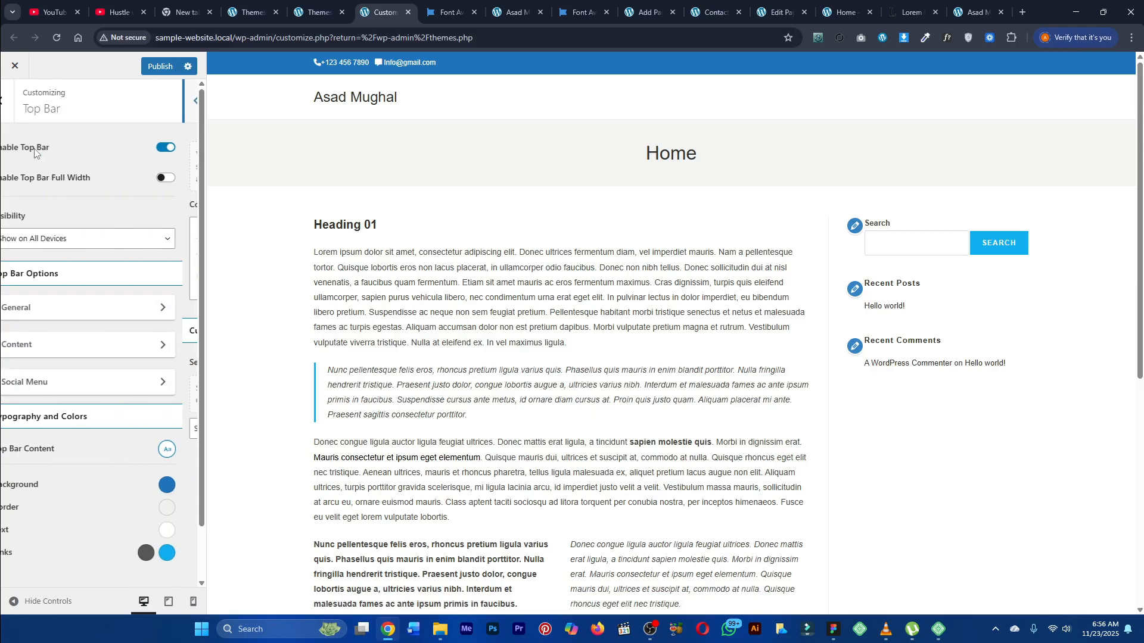
Step: Open the top bar's Social Menu settings and review the Social Menu Options panel
{"action": "left_click", "coordinate": [47, 381]}
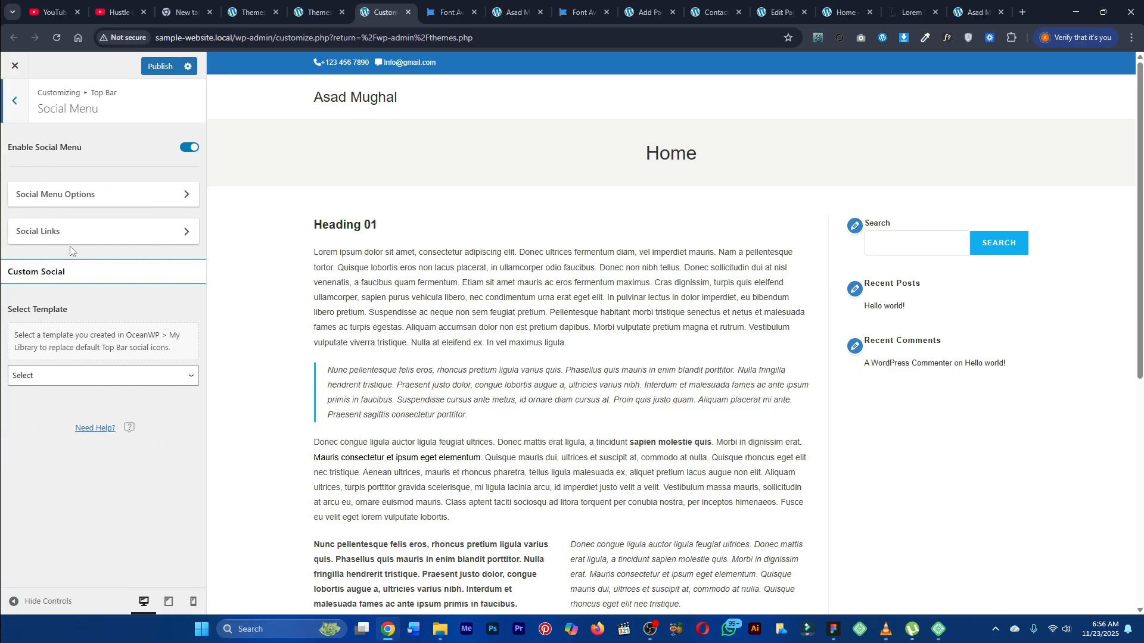
{"action": "left_click", "coordinate": [75, 204]}
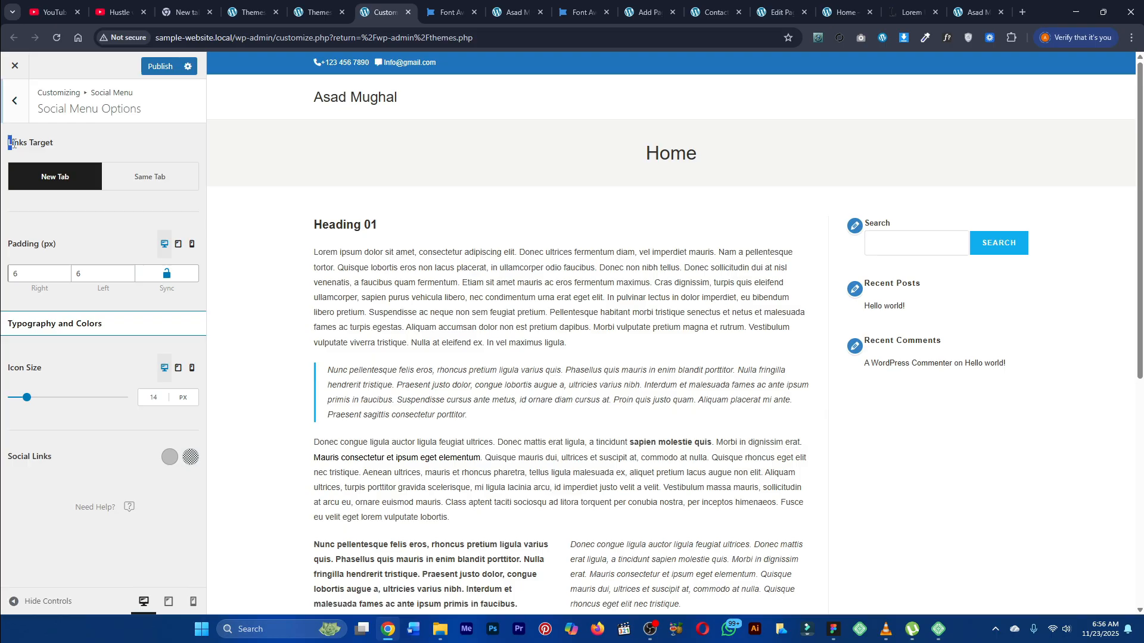
{"action": "left_click_drag", "start_coordinate": [8, 143], "coordinate": [59, 144]}
{"action": "left_click", "coordinate": [112, 208]}
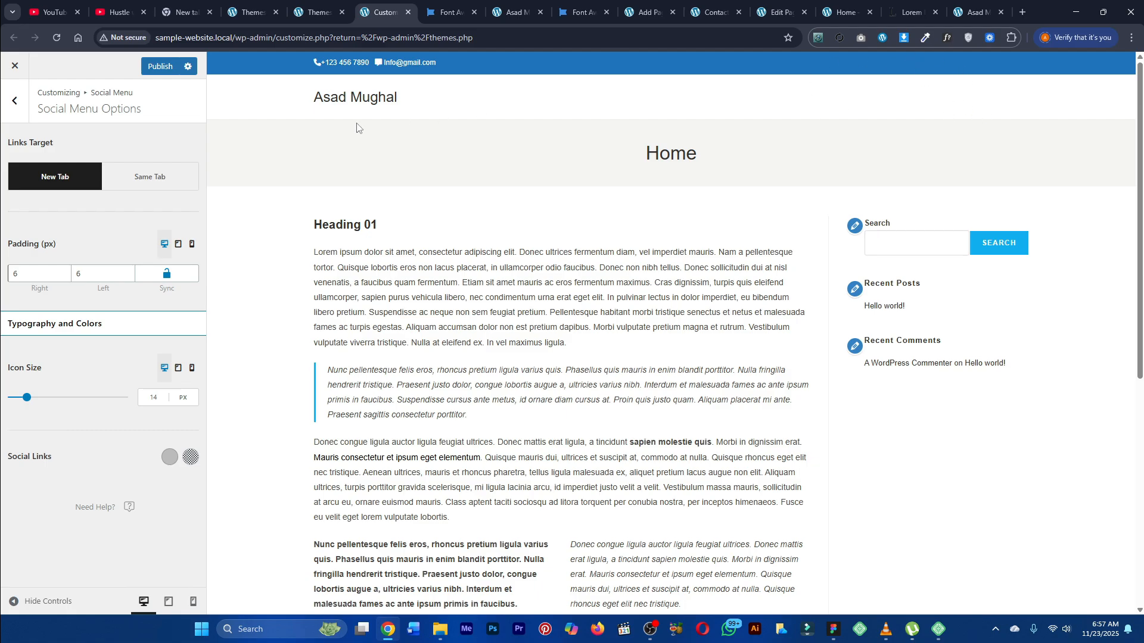
{"action": "left_click", "coordinate": [15, 100]}
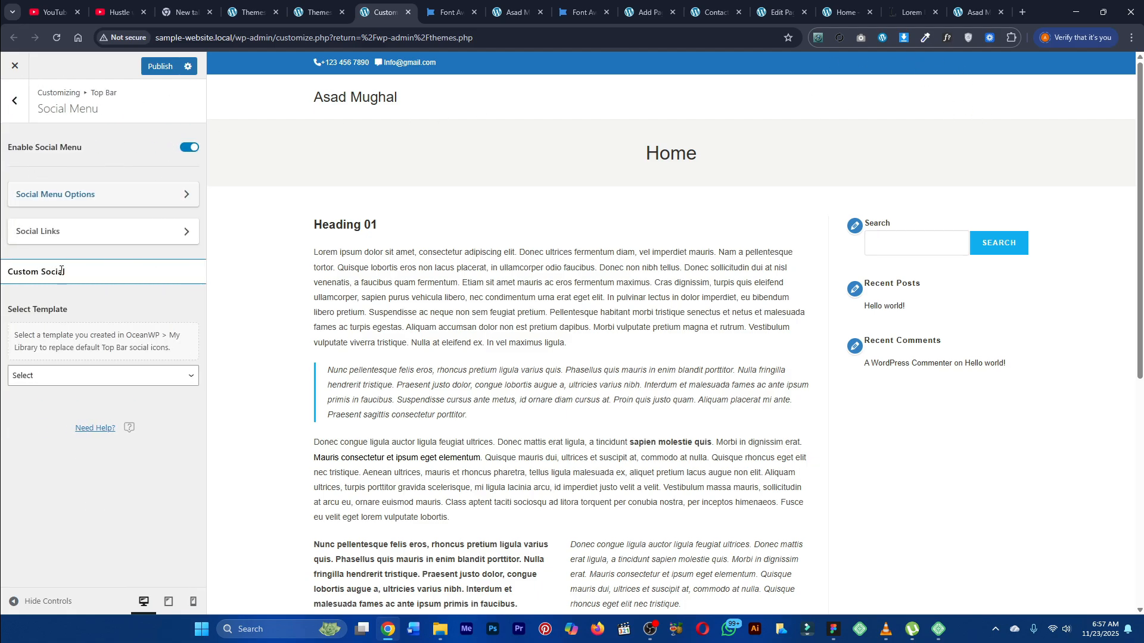
Step: Set the X and Facebook social link URLs to # in the Social Links panel
{"action": "left_click", "coordinate": [53, 245]}
{"action": "left_click", "coordinate": [39, 161]}
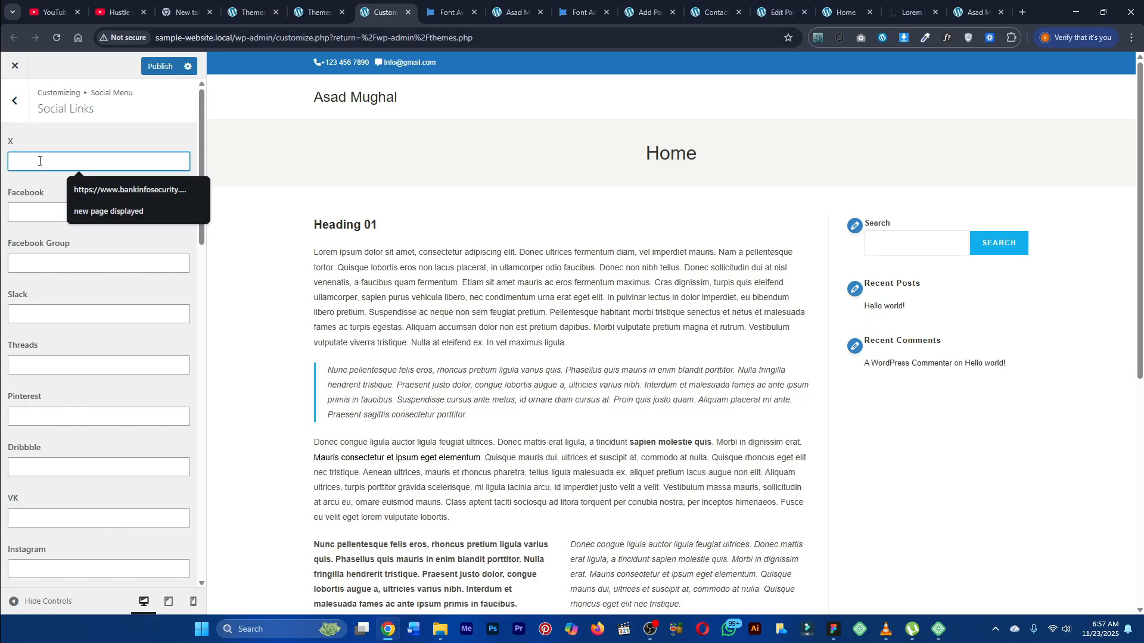
{"action": "type", "text": "@"}
{"action": "right_click", "coordinate": [39, 161]}
{"action": "left_click", "coordinate": [31, 161]}
{"action": "double_click", "coordinate": [32, 162]}
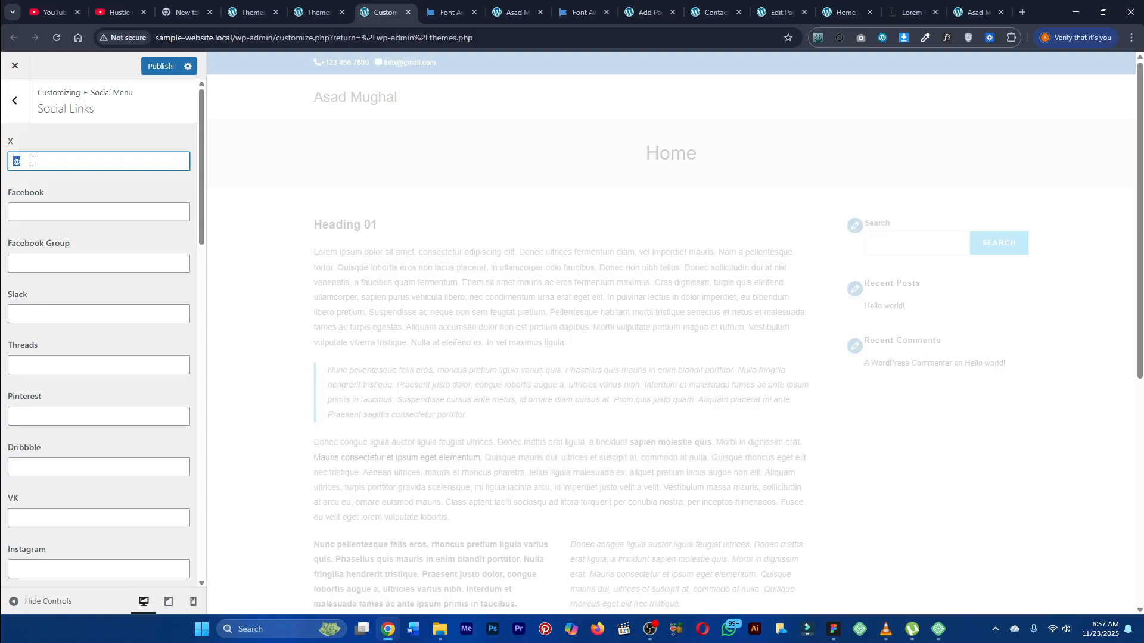
{"action": "type", "text": "#"}
{"action": "left_click", "coordinate": [60, 210]}
{"action": "type", "text": "#"}
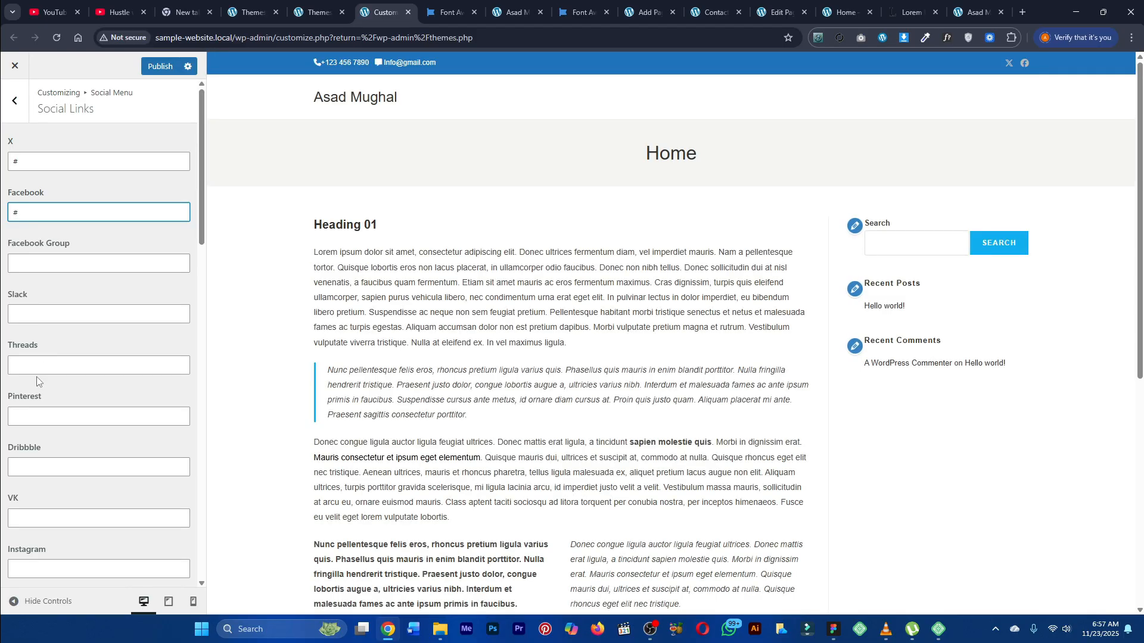
Step: Set the Instagram and LinkedIn social link URLs to #, then leave the Social Links panel
{"action": "scroll", "coordinate": [42, 357], "scroll_direction": "down", "scroll_amount": 1}
{"action": "left_click", "coordinate": [33, 506]}
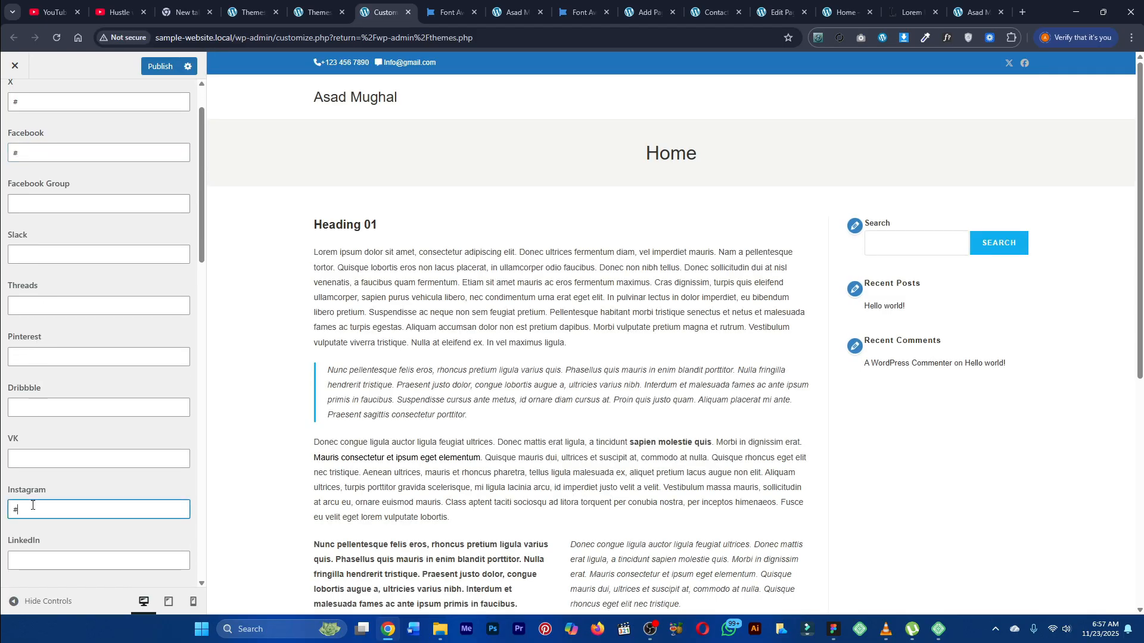
{"action": "left_click", "coordinate": [42, 562]}
{"action": "type", "text": "#"}
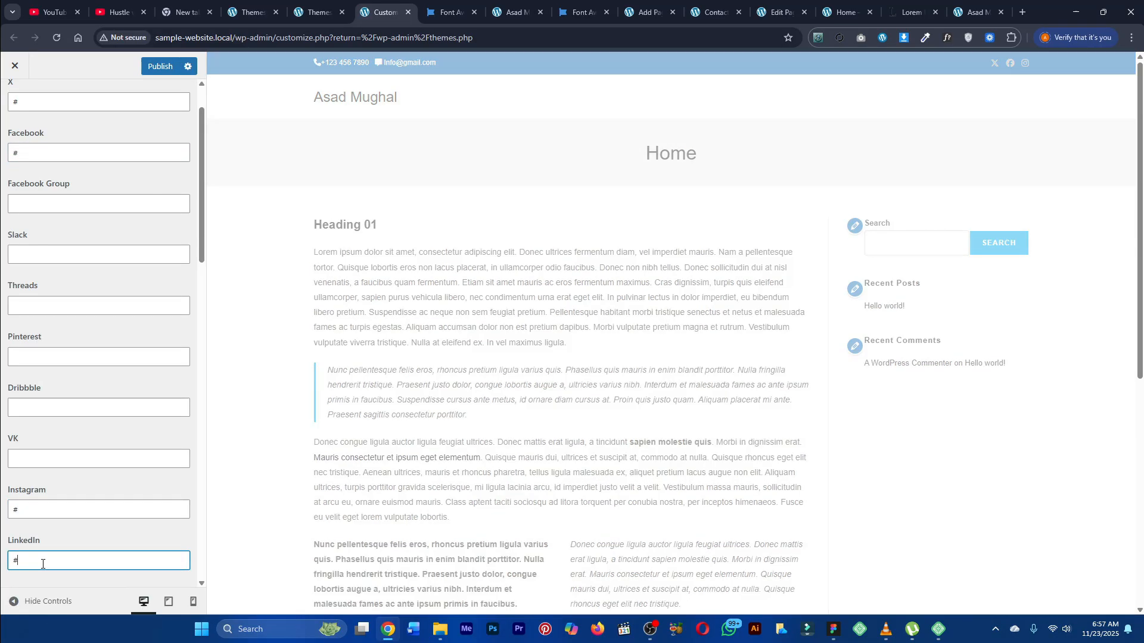
{"action": "left_click", "coordinate": [89, 270]}
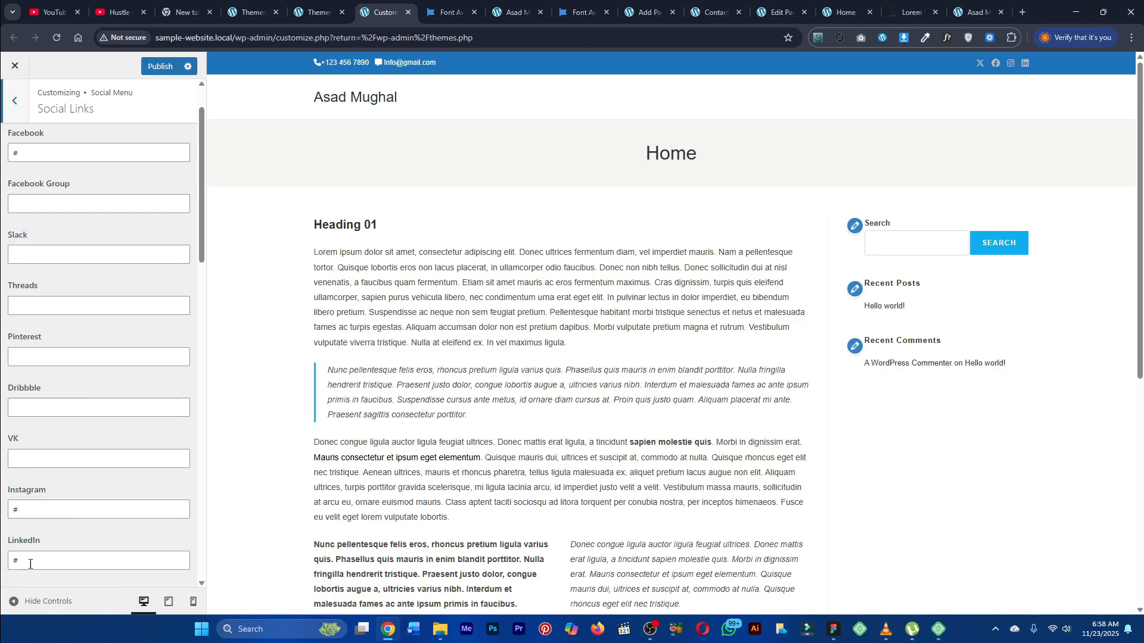
{"action": "scroll", "coordinate": [48, 486], "scroll_direction": "up", "scroll_amount": 1}
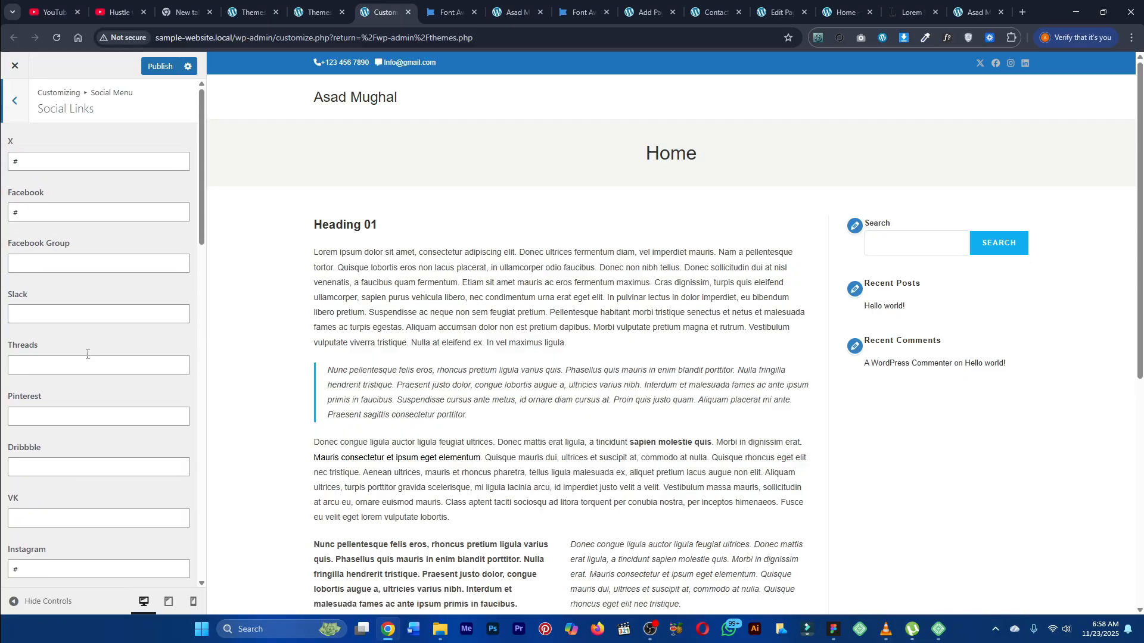
{"action": "left_click", "coordinate": [18, 107]}
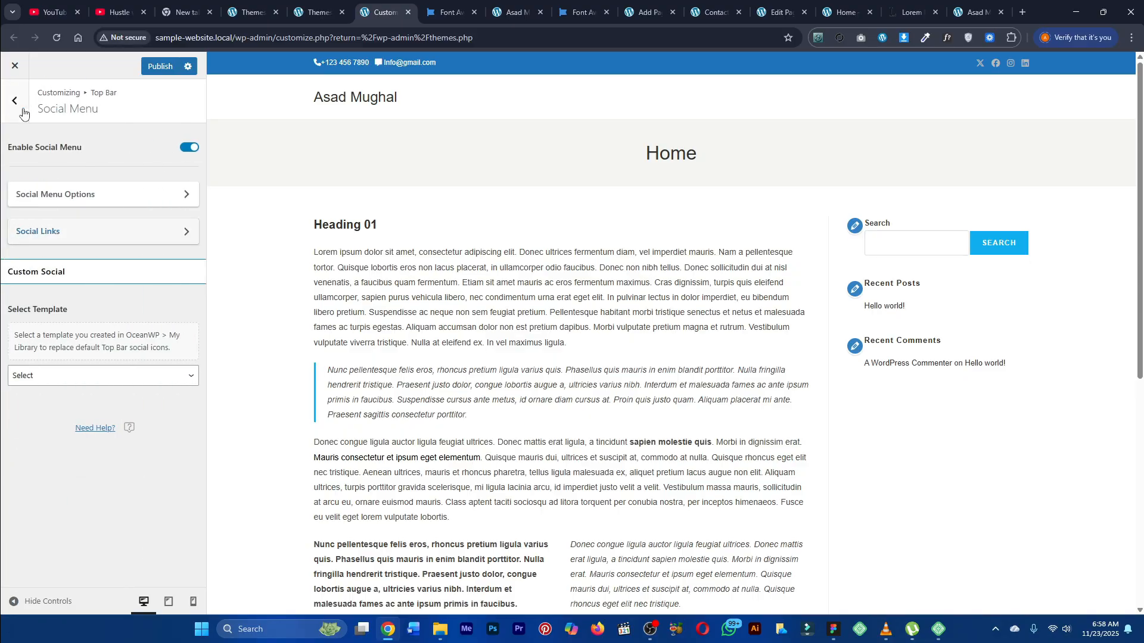
Step: Set the social links icon colour to white in Social Menu Options
{"action": "left_click", "coordinate": [87, 196]}
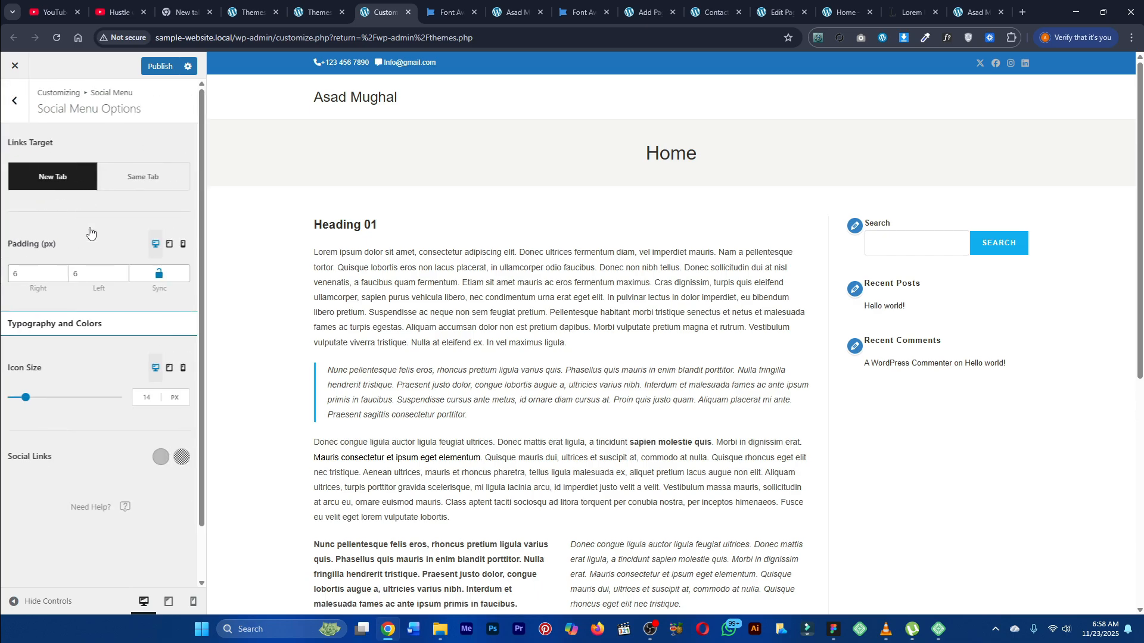
{"action": "left_click_drag", "start_coordinate": [6, 458], "coordinate": [54, 458]}
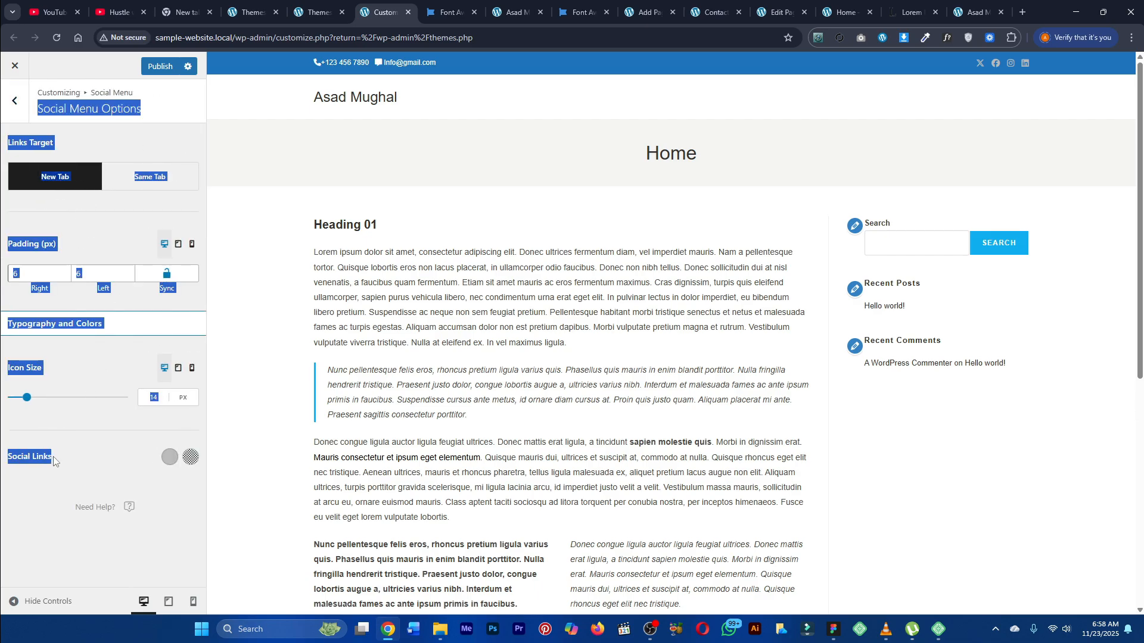
{"action": "left_click", "coordinate": [68, 460]}
{"action": "left_click", "coordinate": [172, 458]}
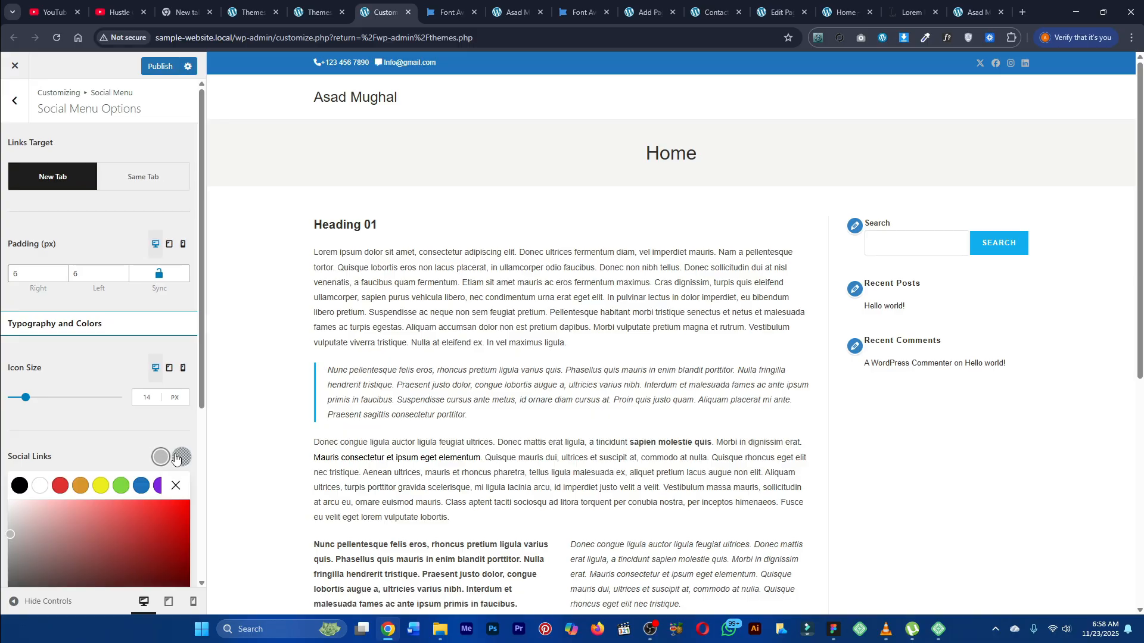
{"action": "left_click", "coordinate": [40, 485]}
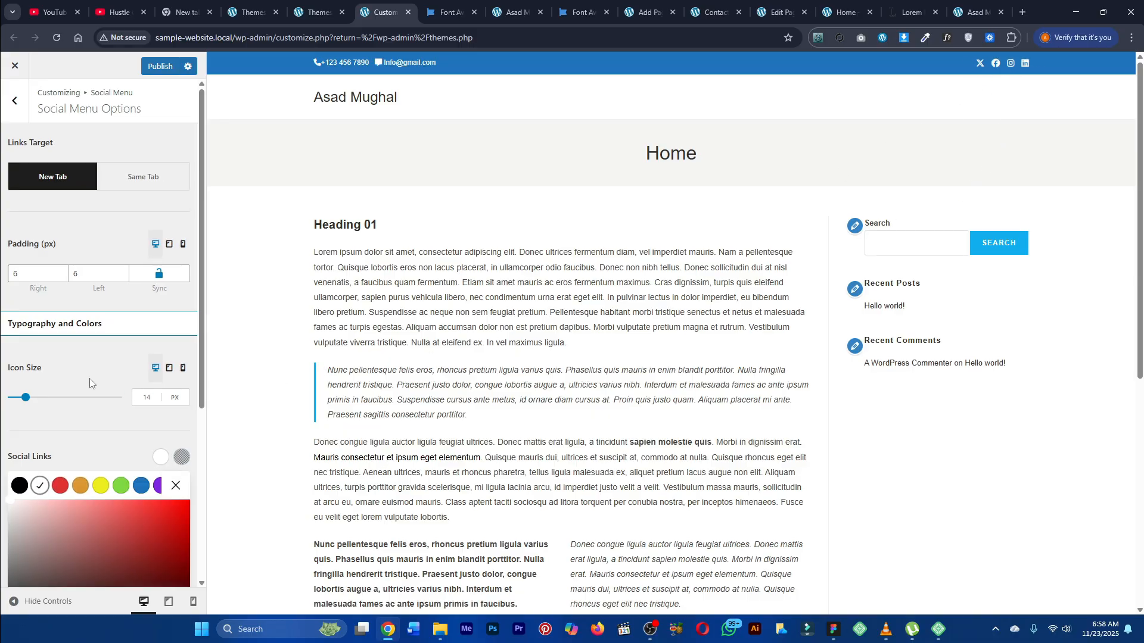
{"action": "left_click", "coordinate": [21, 119]}
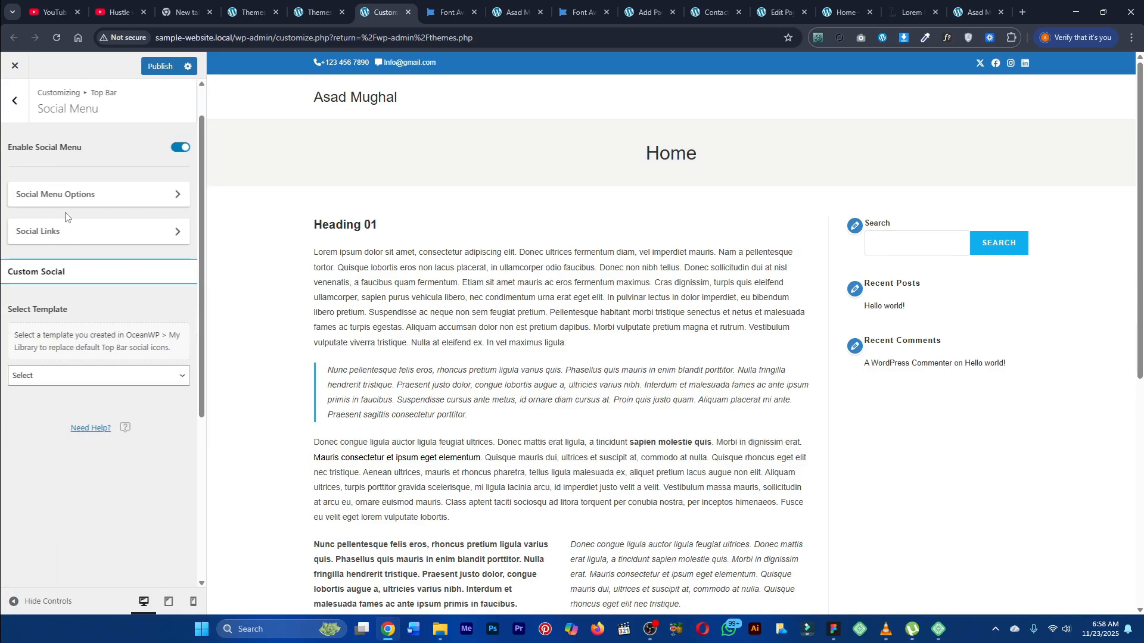
Step: Publish the Customizer changes
{"action": "left_click", "coordinate": [73, 235]}
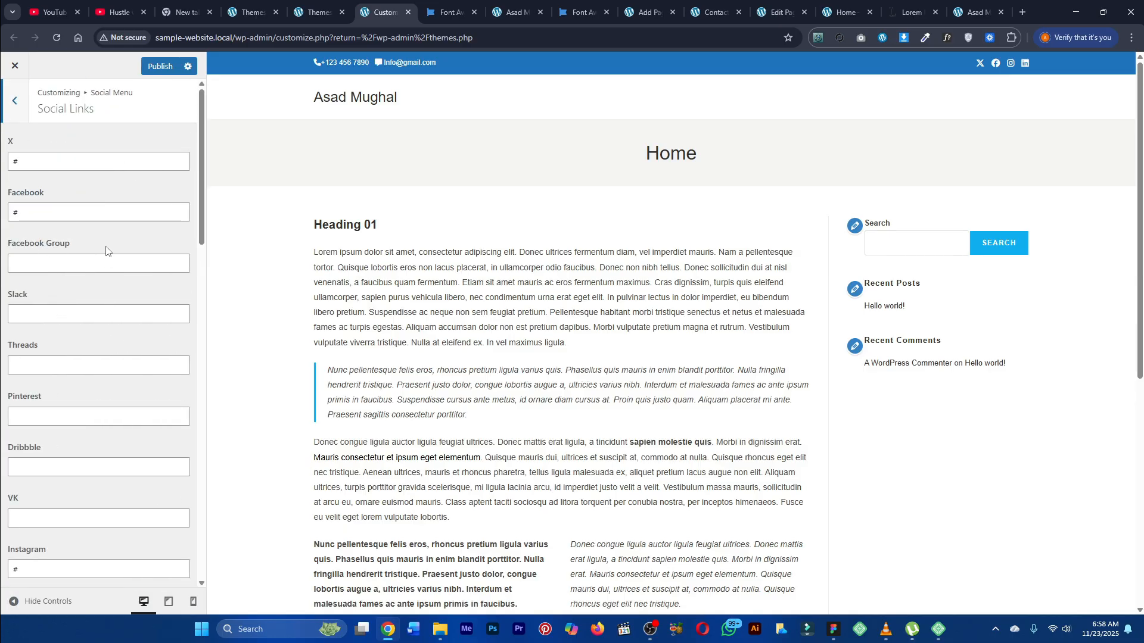
{"action": "left_click", "coordinate": [13, 102]}
{"action": "left_click", "coordinate": [165, 67]}
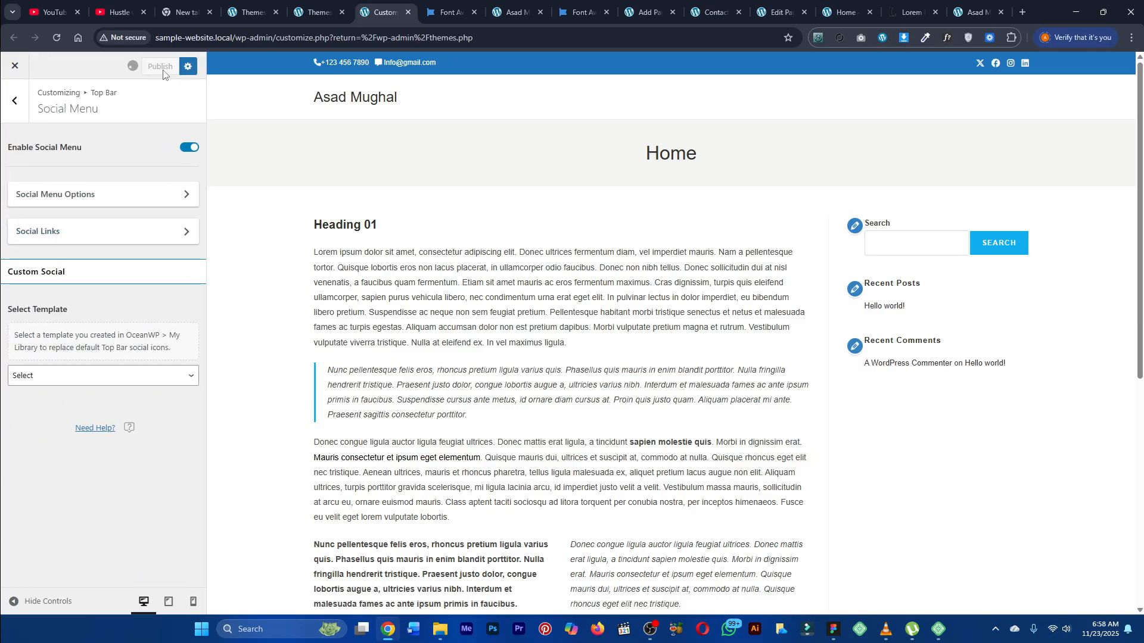
Step: Open the live site in a new tab to view the published top bar
{"action": "left_click", "coordinate": [318, 12]}
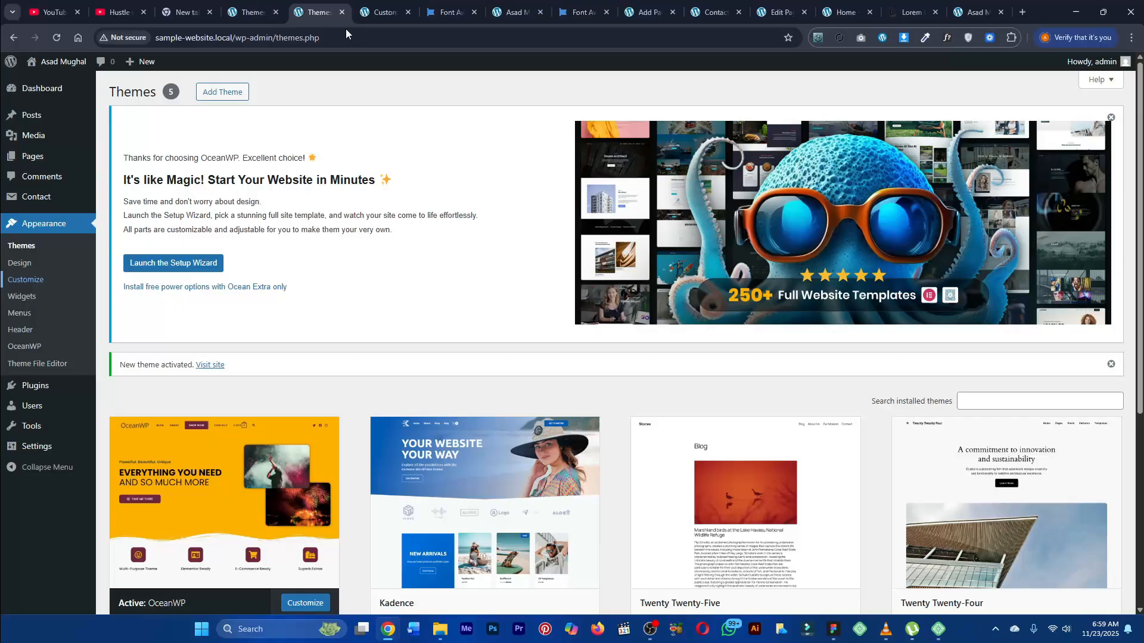
{"action": "middle_click", "coordinate": [71, 81]}
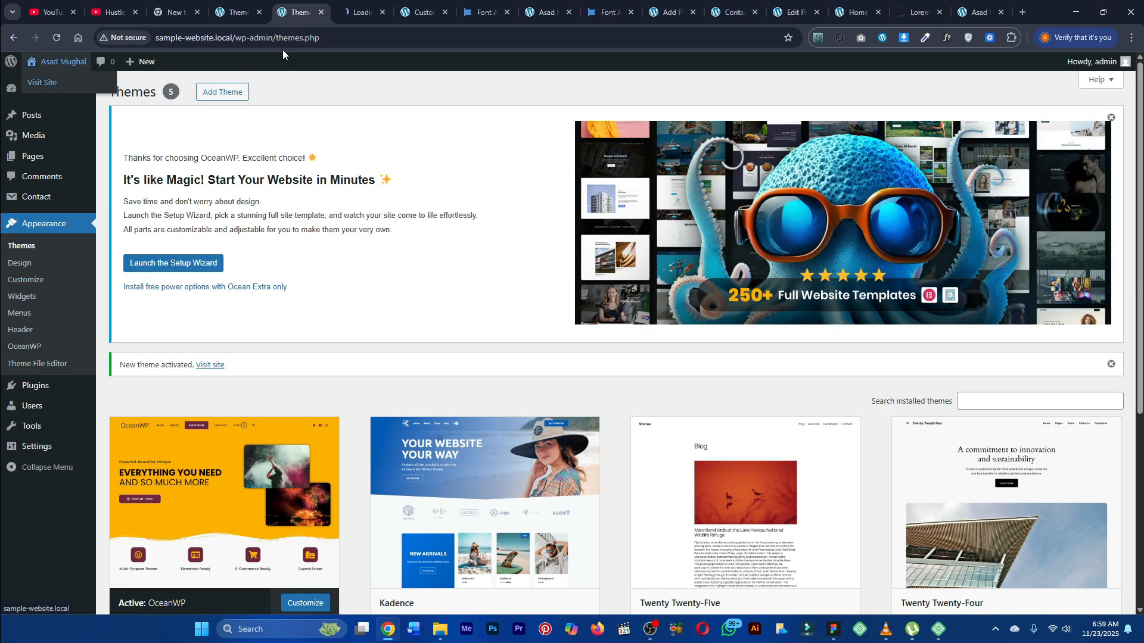
{"action": "left_click", "coordinate": [371, 4]}
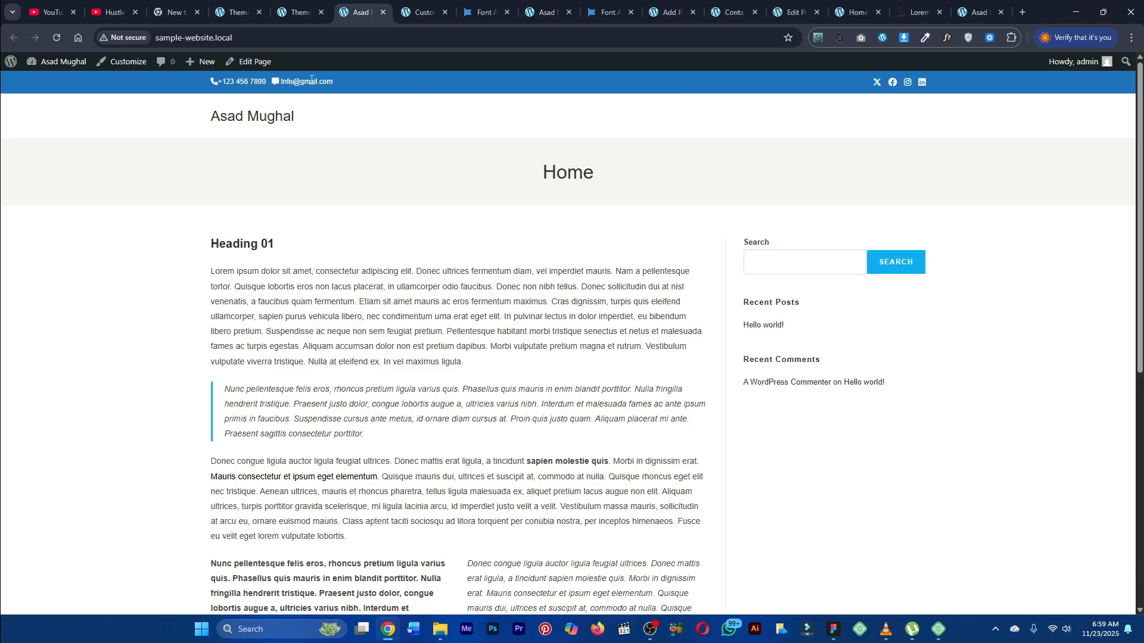
{"action": "key", "text": "ctrl+Tab"}
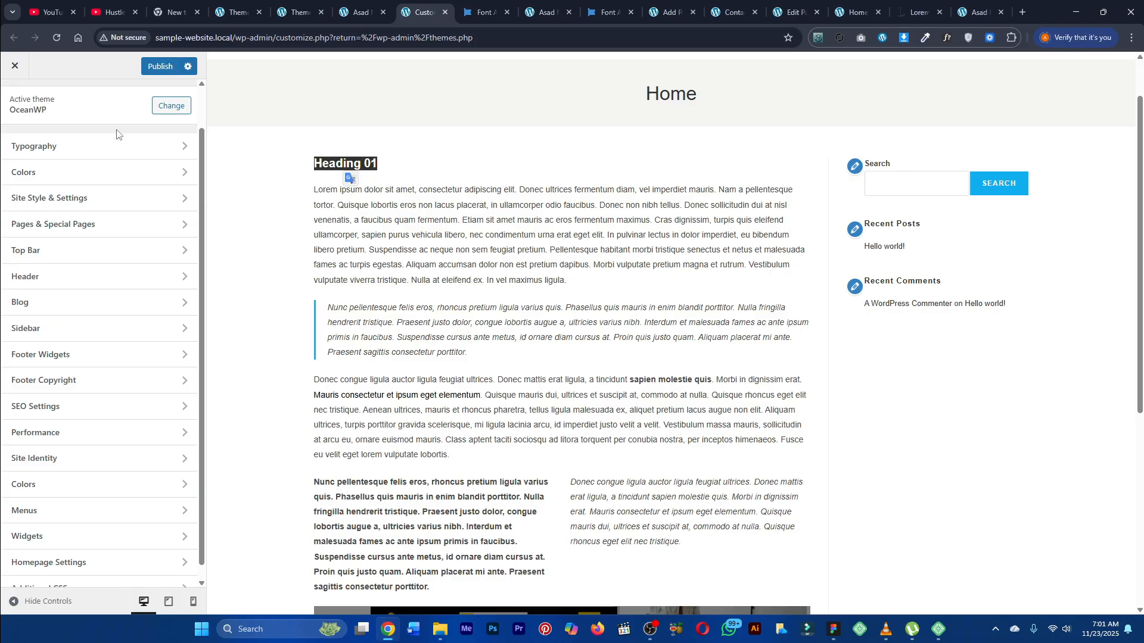
{"action": "left_click", "coordinate": [856, 177]}
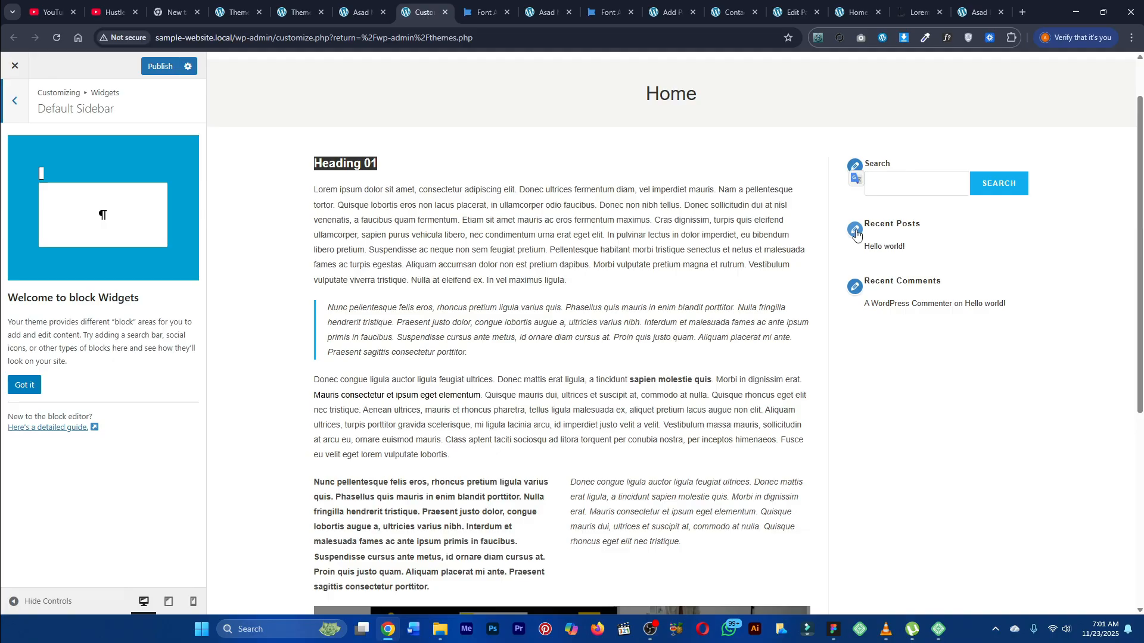
{"action": "left_click", "coordinate": [16, 103]}
{"action": "left_click", "coordinate": [19, 110]}
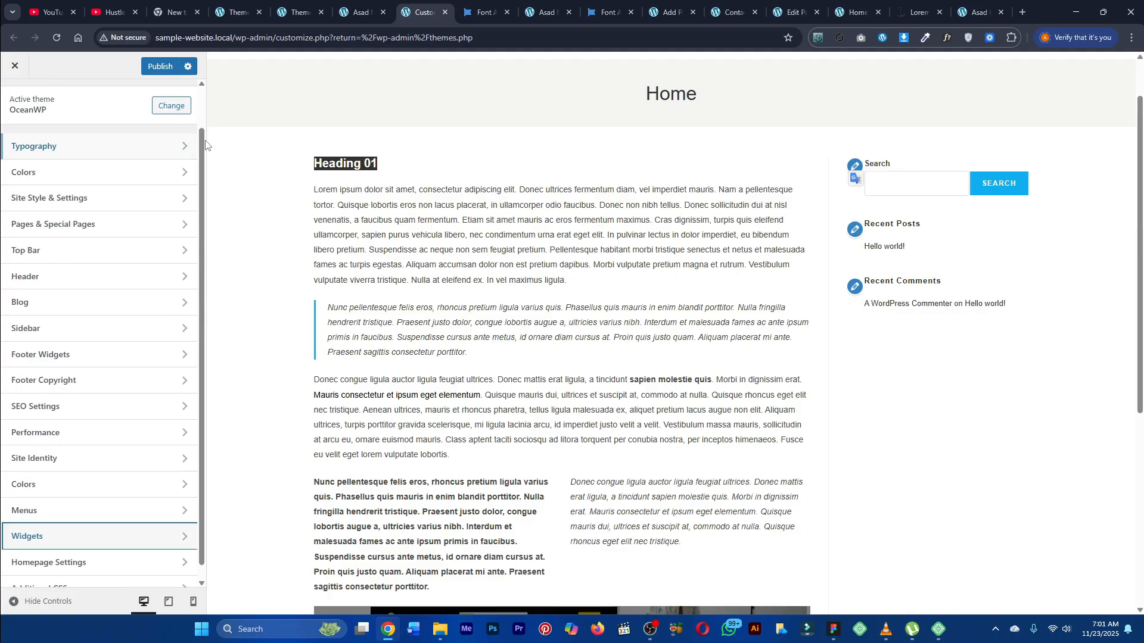
Step: Open the Typography settings and compare the page's heading with the listed heading levels
{"action": "left_click", "coordinate": [278, 122]}
{"action": "triple_click", "coordinate": [343, 166]}
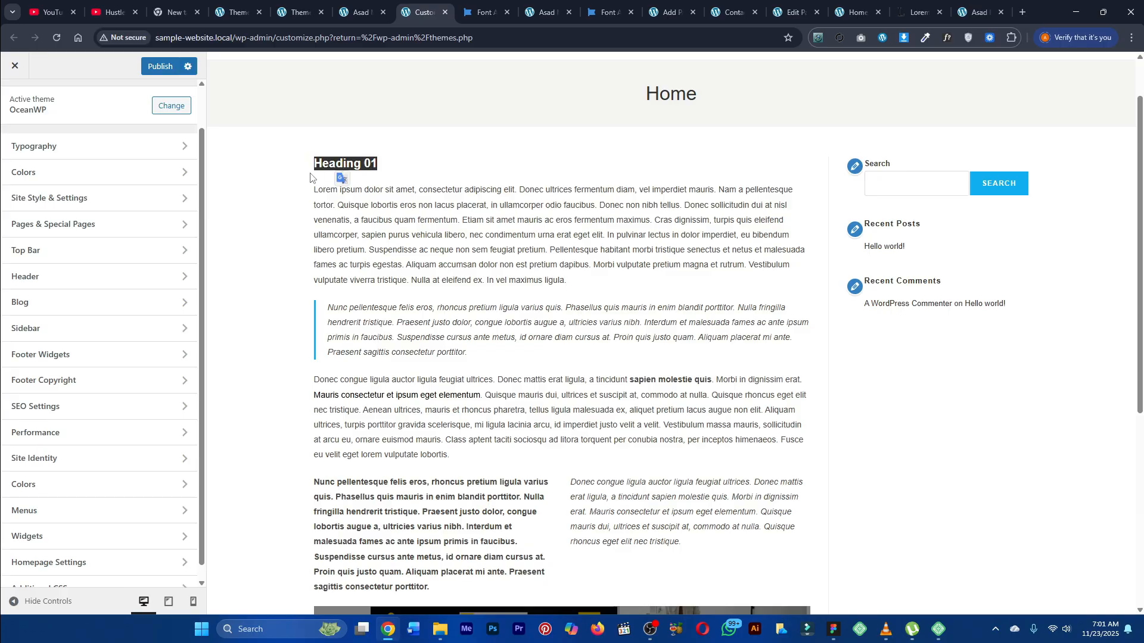
{"action": "left_click", "coordinate": [298, 179]}
{"action": "left_click", "coordinate": [134, 154]}
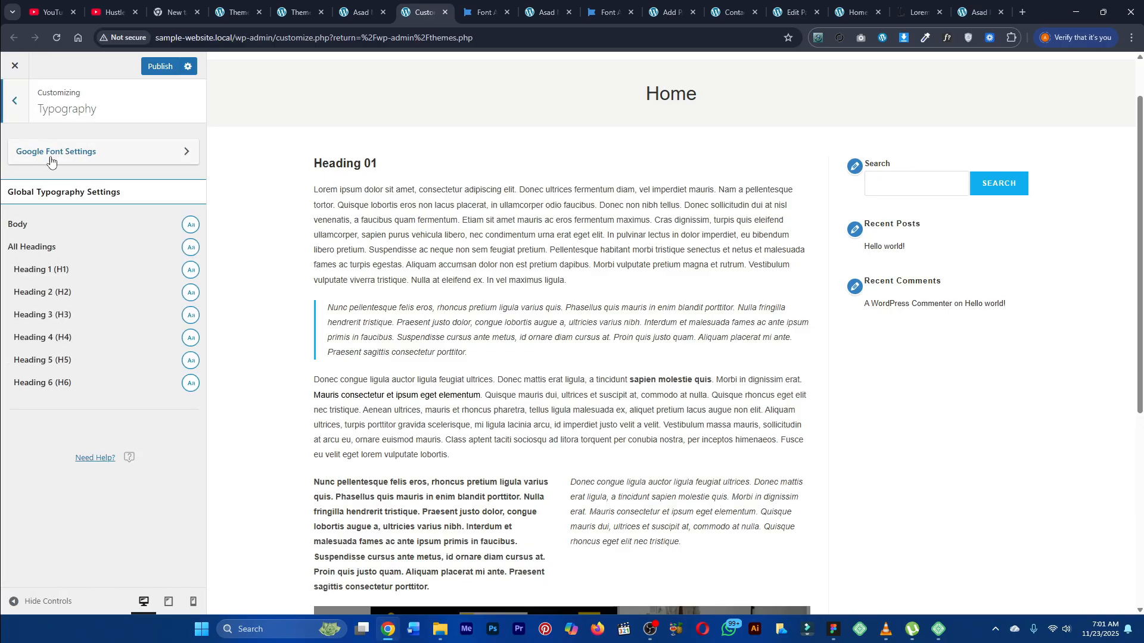
{"action": "left_click_drag", "start_coordinate": [16, 293], "coordinate": [48, 293]}
{"action": "triple_click", "coordinate": [337, 169]}
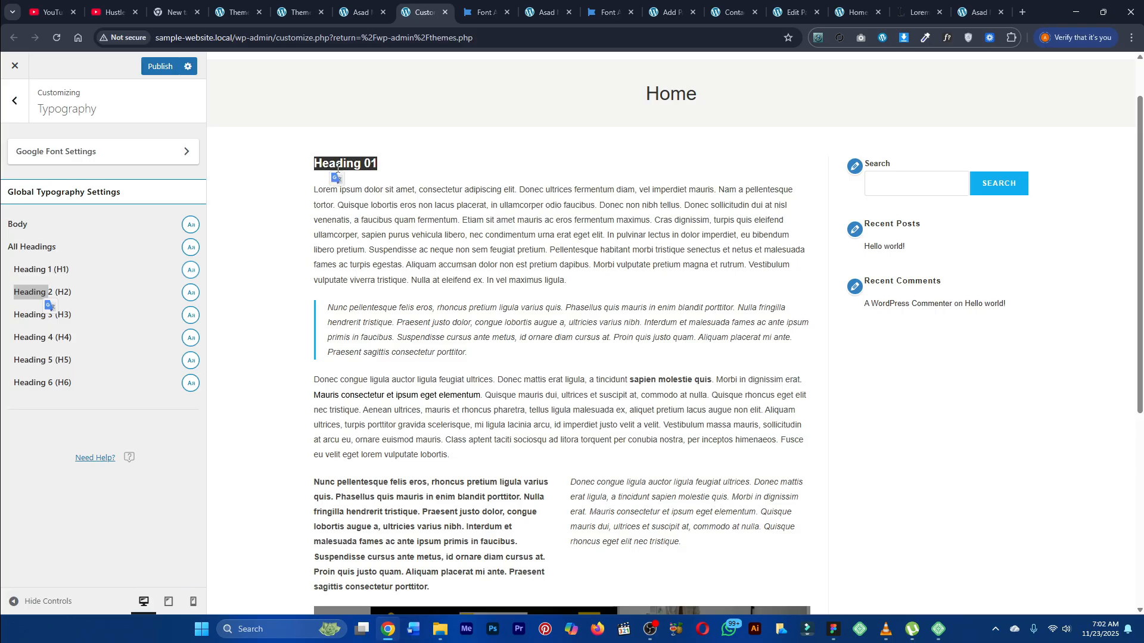
{"action": "left_click", "coordinate": [296, 172]}
{"action": "left_click", "coordinate": [15, 298]}
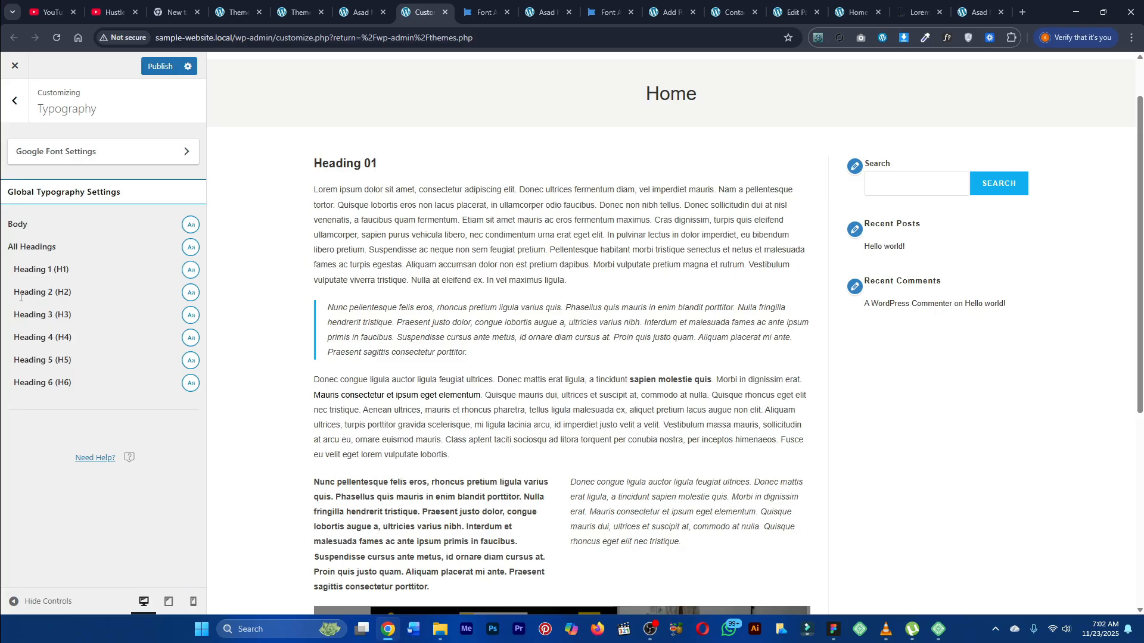
{"action": "left_click_drag", "start_coordinate": [14, 298], "coordinate": [82, 290]}
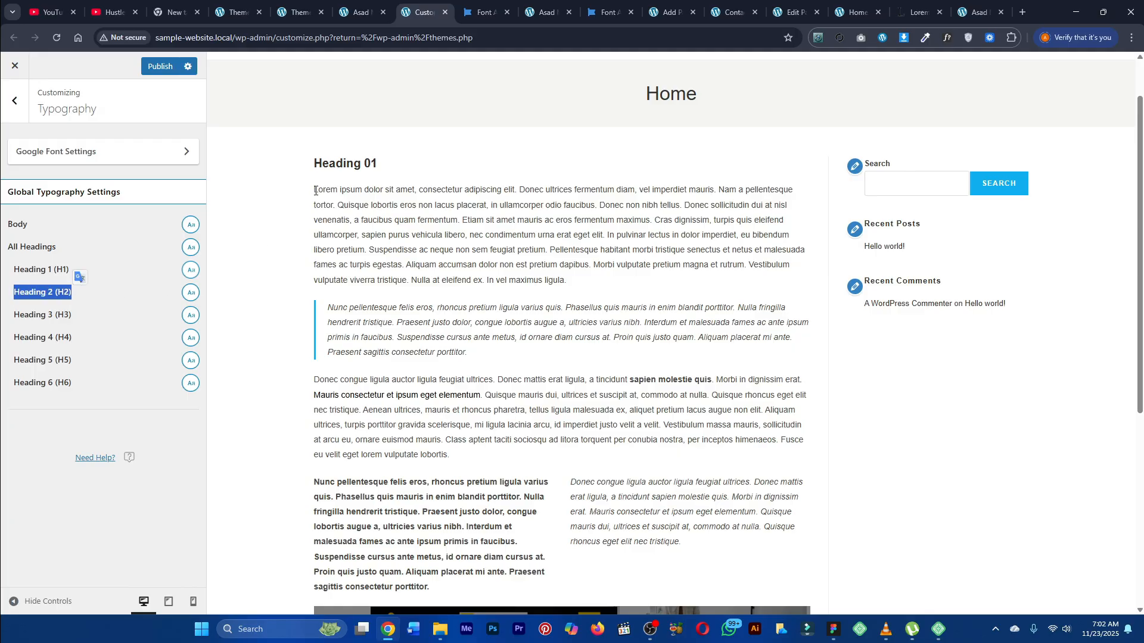
Step: Open the Home page in the block editor and check the heading level of Heading 01
{"action": "left_click", "coordinate": [357, 12]}
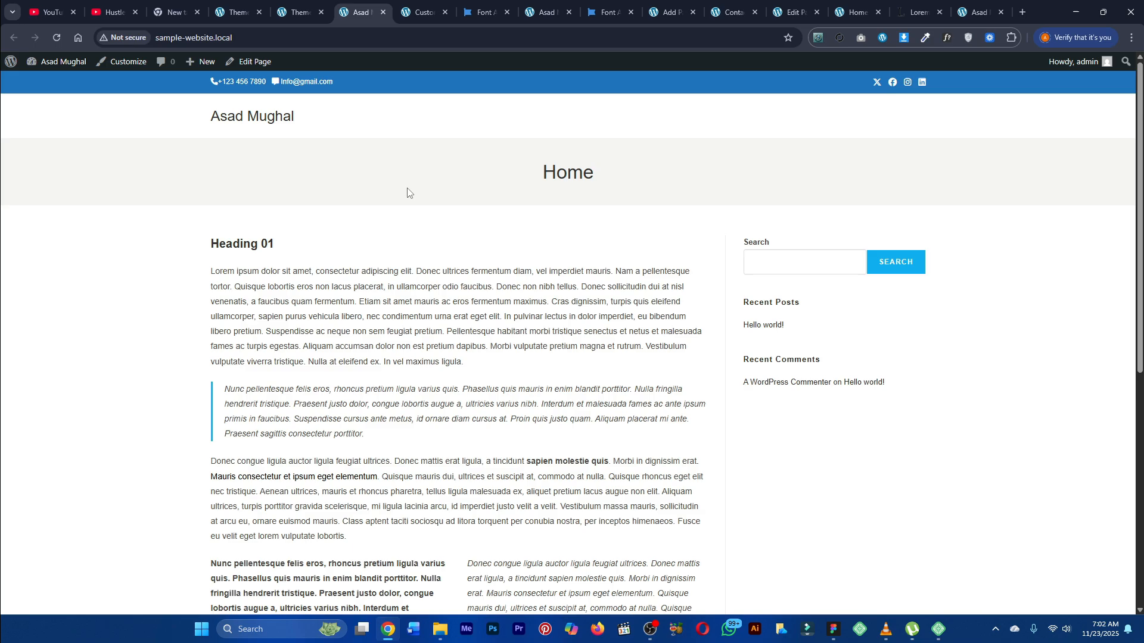
{"action": "middle_click", "coordinate": [258, 67]}
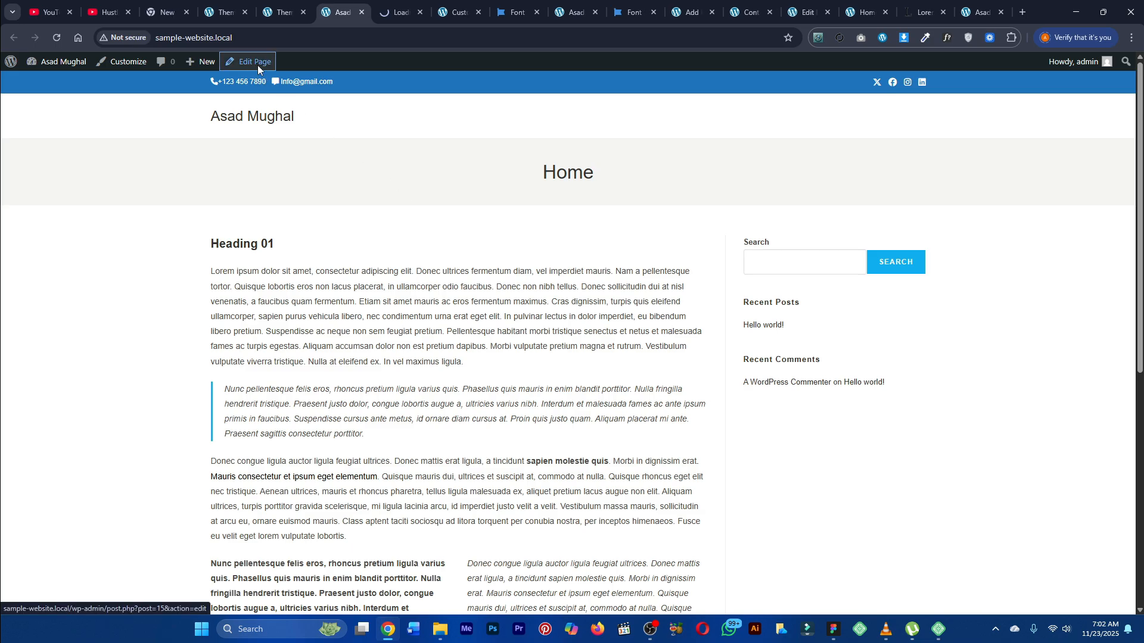
{"action": "left_click", "coordinate": [416, 4]}
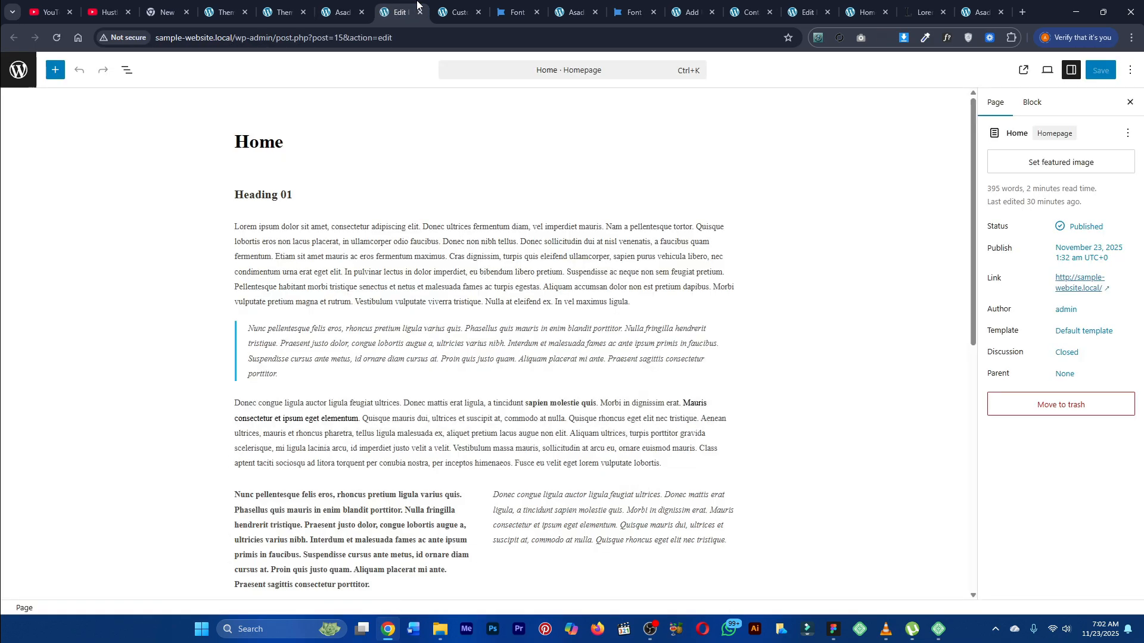
{"action": "triple_click", "coordinate": [287, 195]}
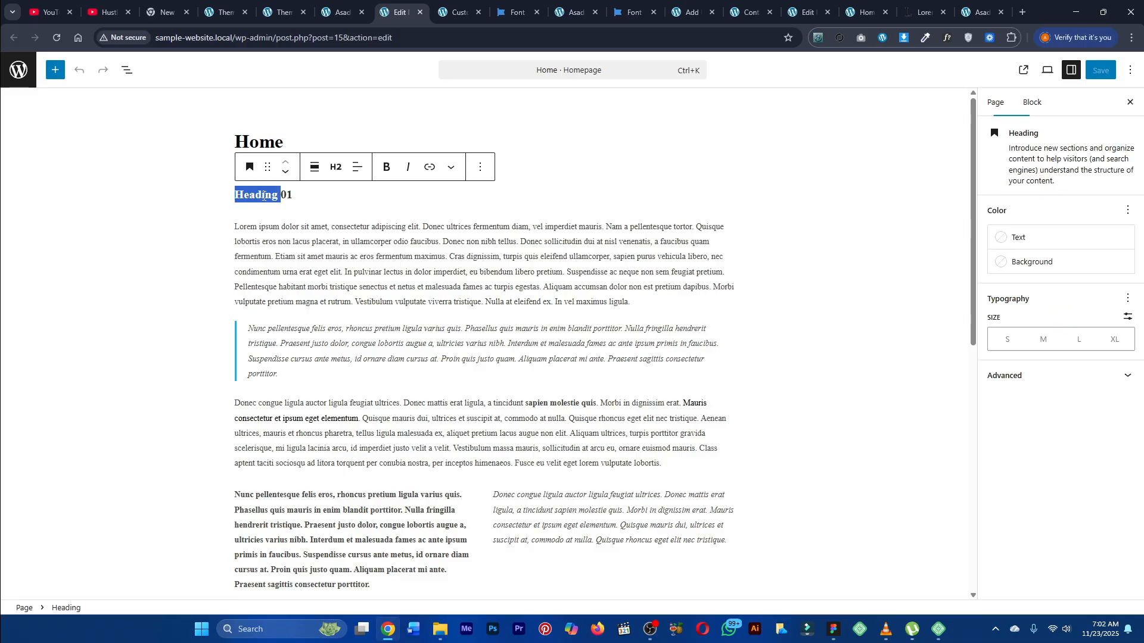
{"action": "left_click", "coordinate": [336, 172]}
{"action": "left_click", "coordinate": [352, 230]}
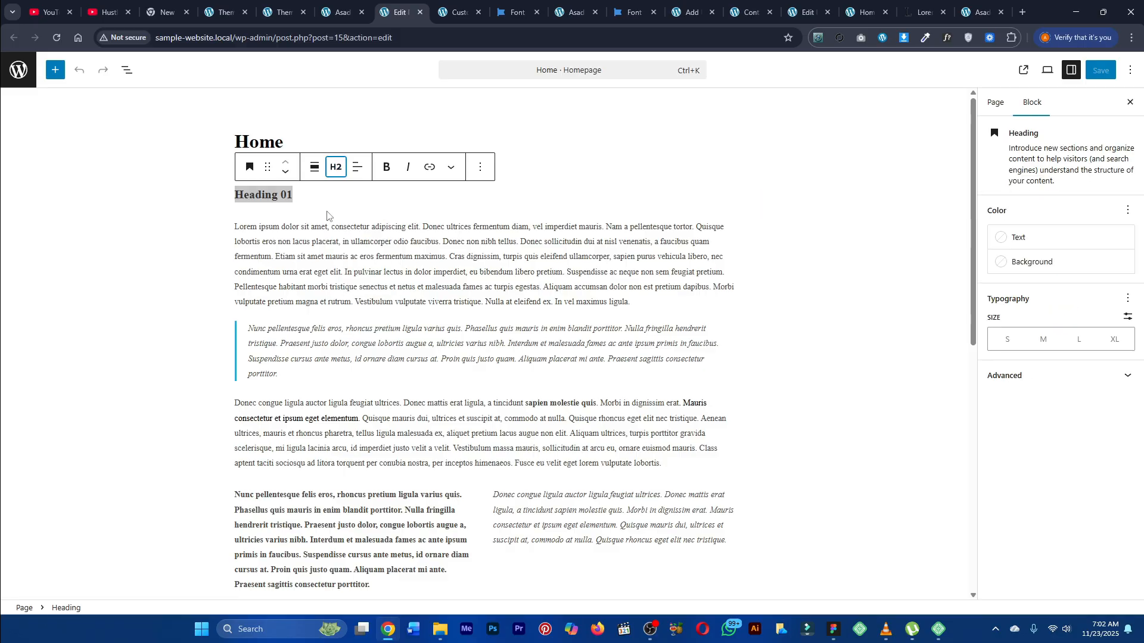
Step: Return to the Customizer and open the Heading 2 (H2) typography options, switching the font size unit to PX
{"action": "left_click", "coordinate": [452, 7]}
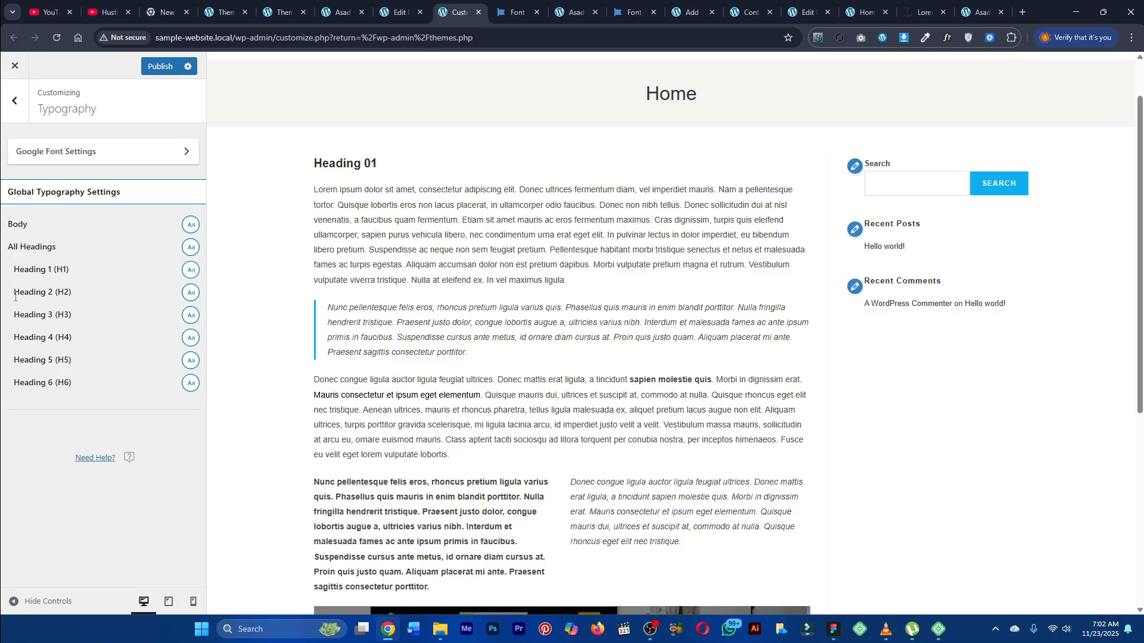
{"action": "left_click", "coordinate": [191, 292]}
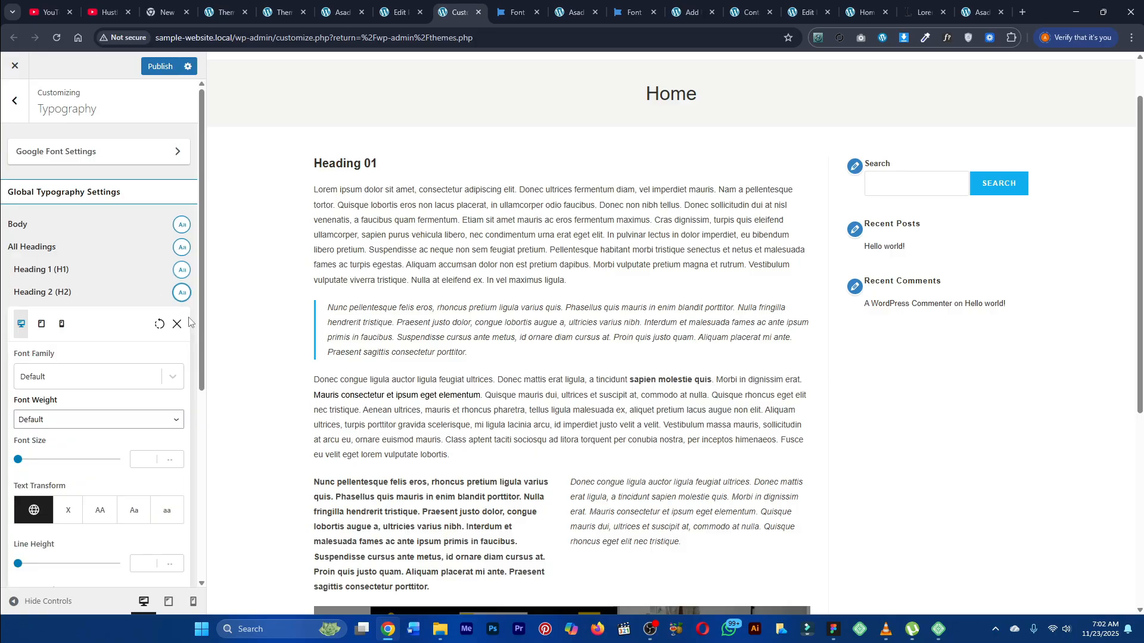
{"action": "left_click", "coordinate": [141, 460]}
{"action": "type", "text": "31"}
{"action": "key", "text": "BackSpace"}
{"action": "type", "text": "5"}
{"action": "left_click", "coordinate": [170, 461]}
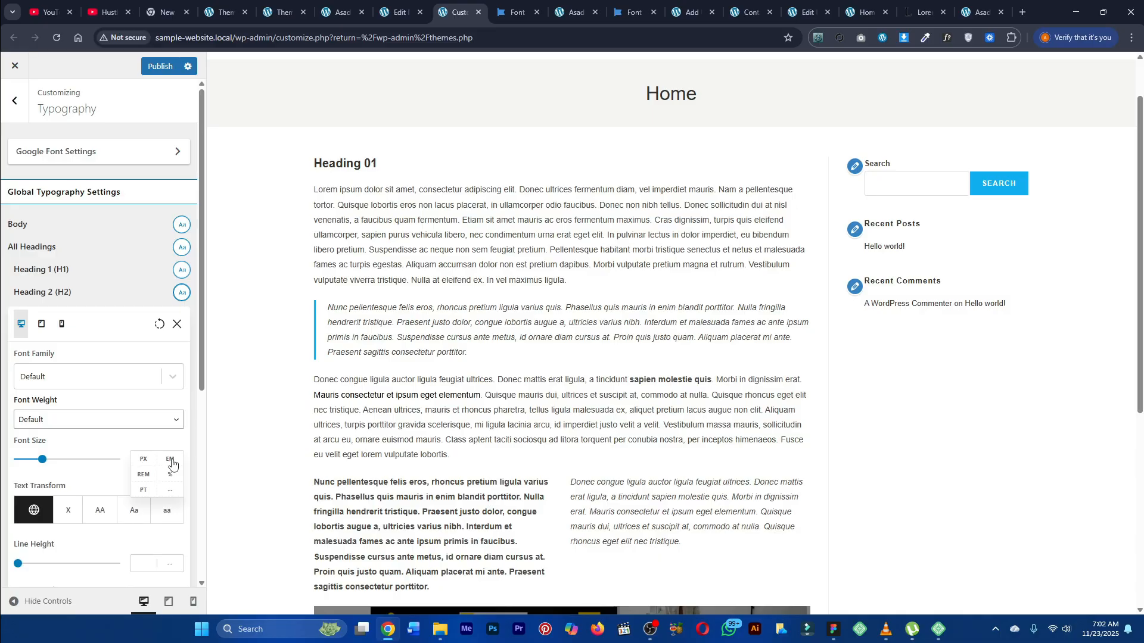
{"action": "left_click", "coordinate": [143, 462]}
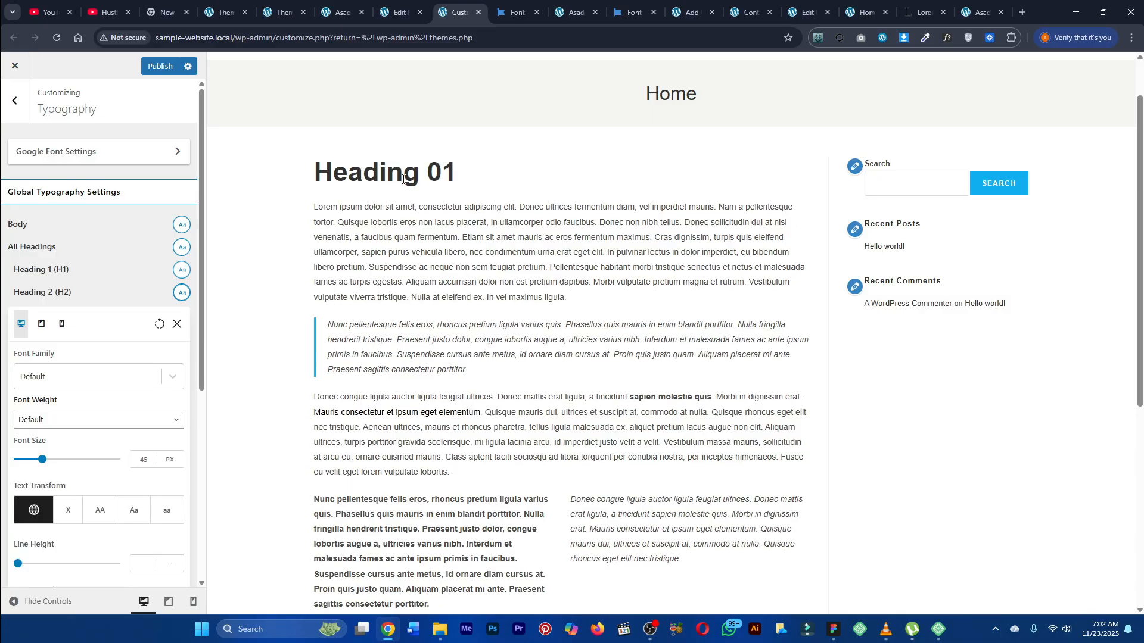
{"action": "key", "text": "Down"}
{"action": "key", "text": "Down"}
{"action": "key", "text": "Down"}
Step: Set the Heading 2 (H2) font size to 55 px and close its typography options
{"action": "double_click", "coordinate": [144, 462]}
{"action": "type", "text": "35"}
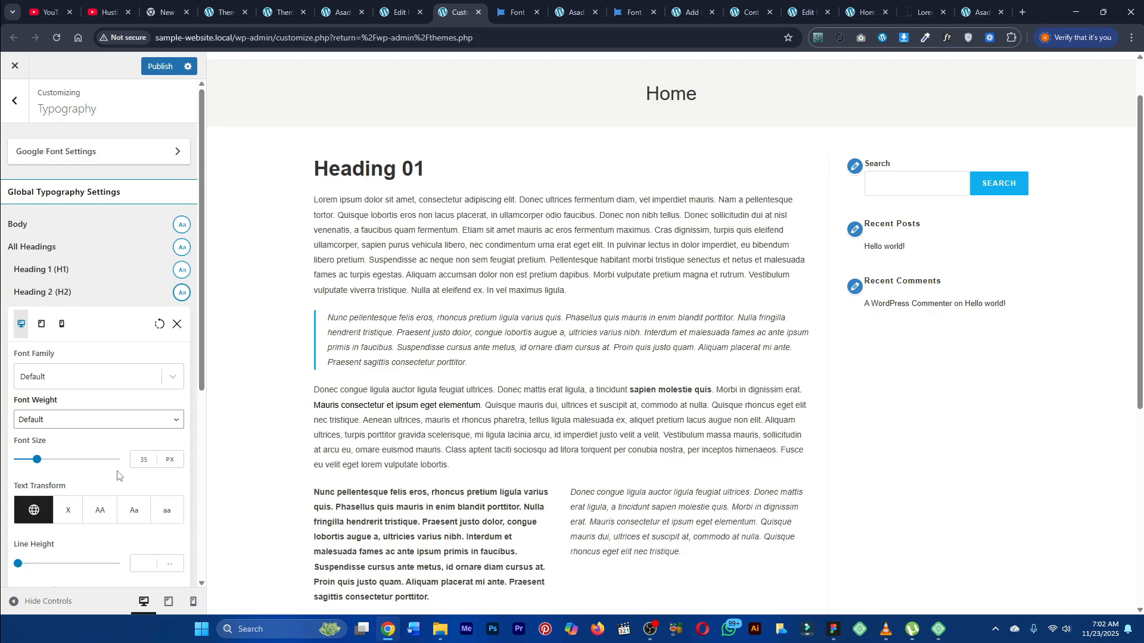
{"action": "double_click", "coordinate": [149, 462]}
{"action": "type", "text": "55"}
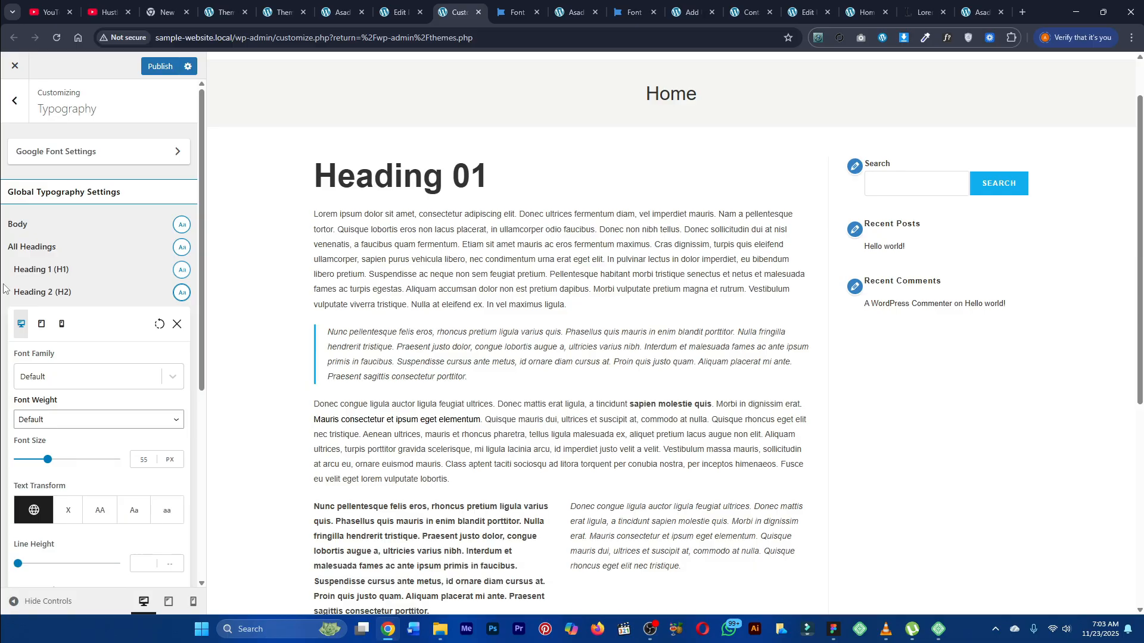
{"action": "left_click", "coordinate": [177, 326]}
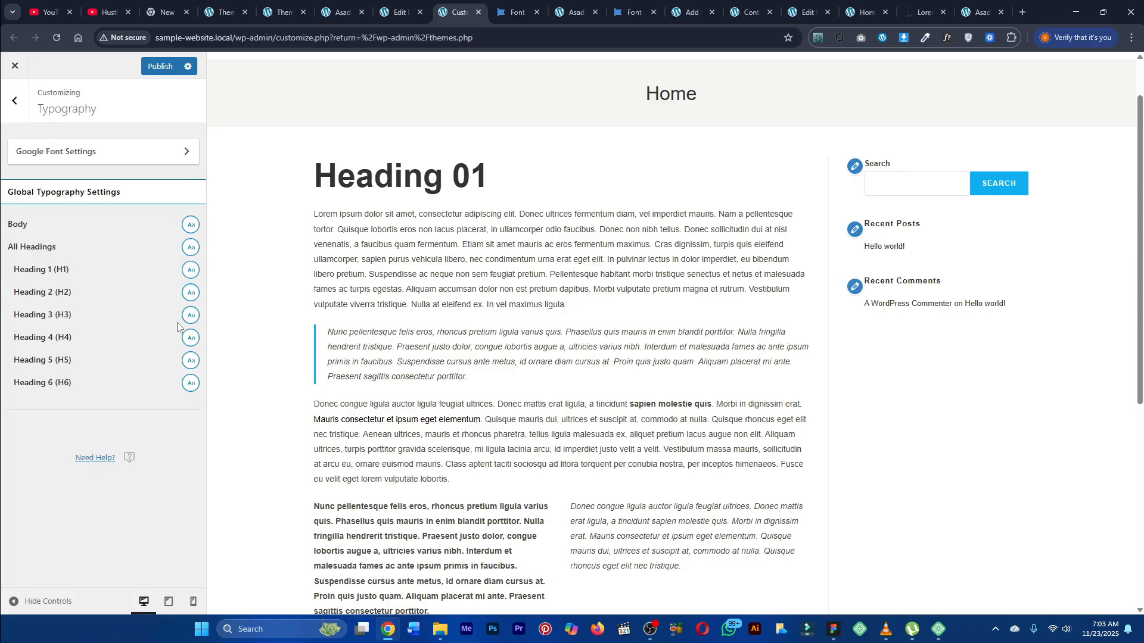
Step: Go back to the main Customizer panel and publish the changes
{"action": "left_click", "coordinate": [19, 121]}
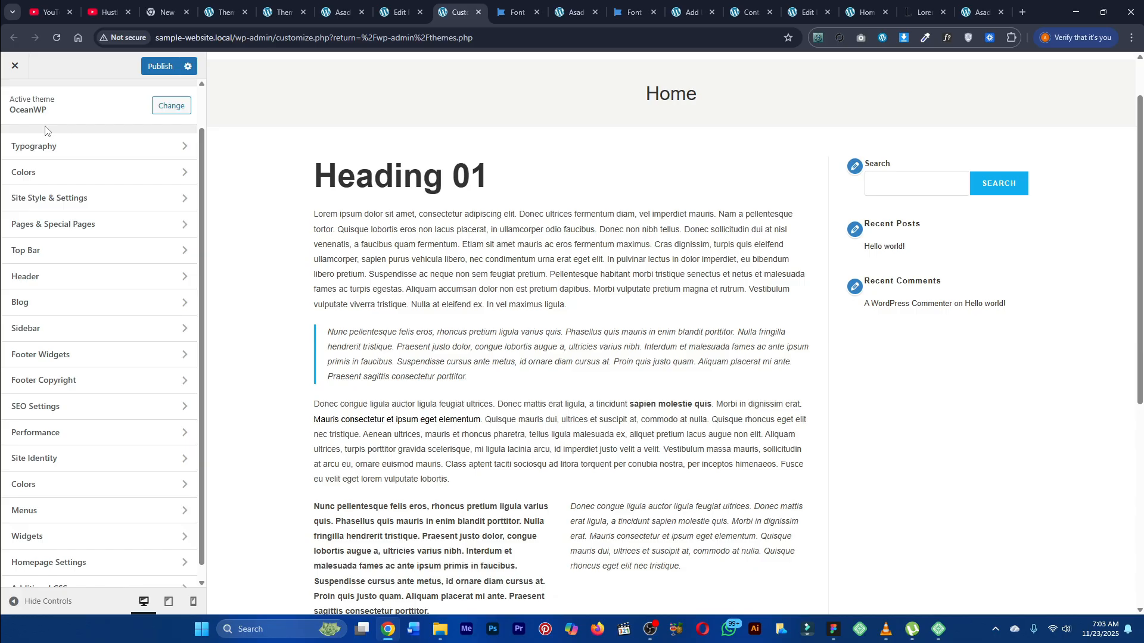
{"action": "left_click", "coordinate": [164, 68]}
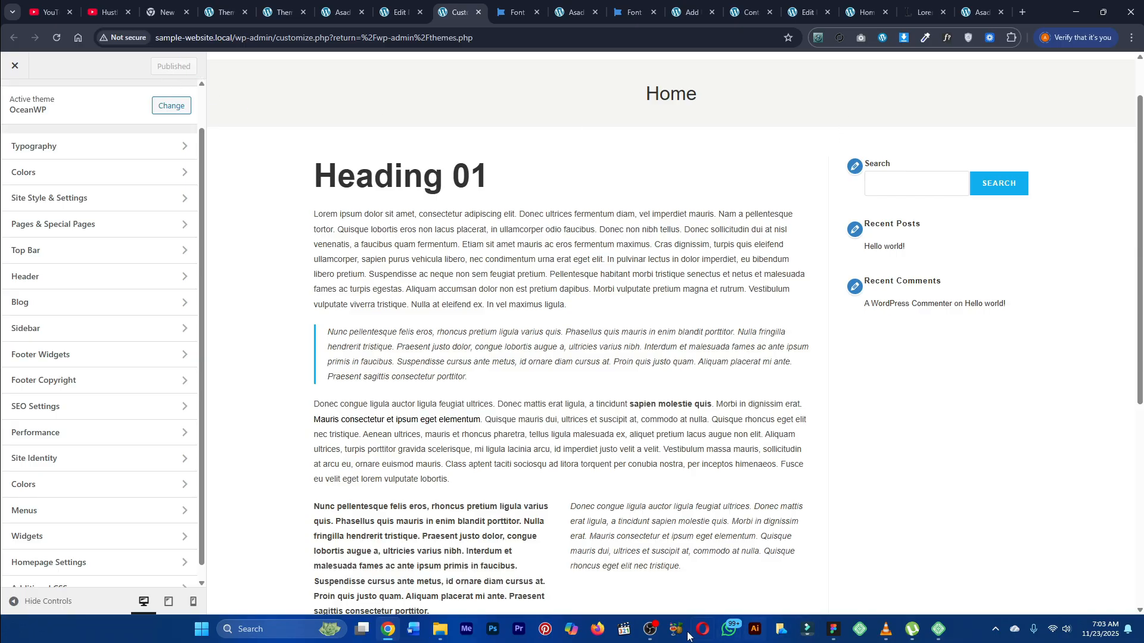
{"action": "left_click", "coordinate": [660, 636]}
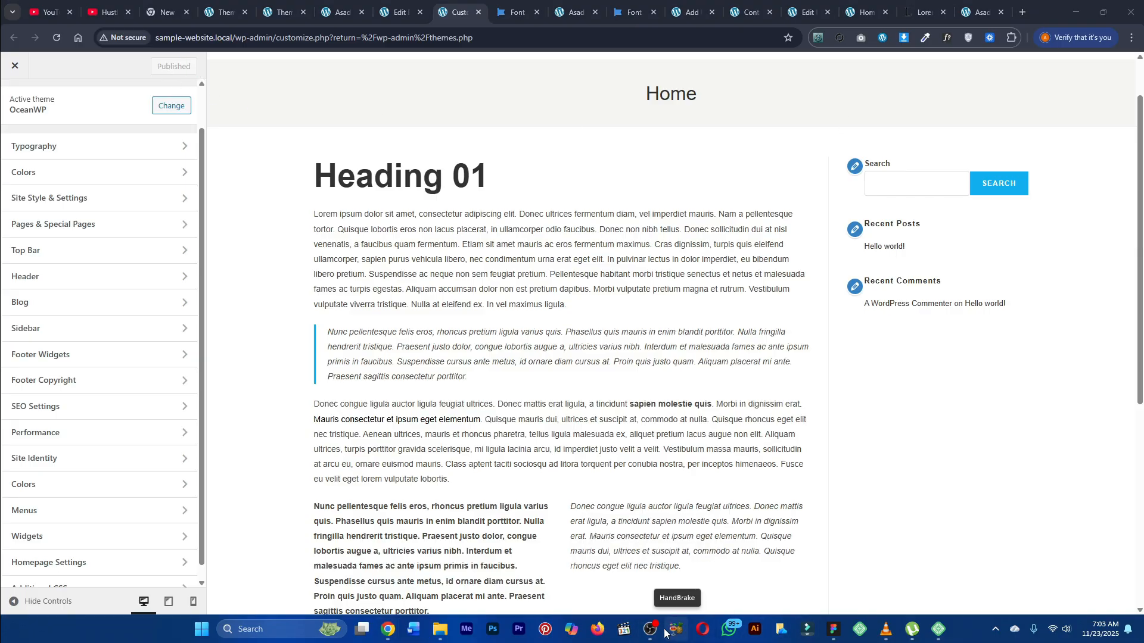